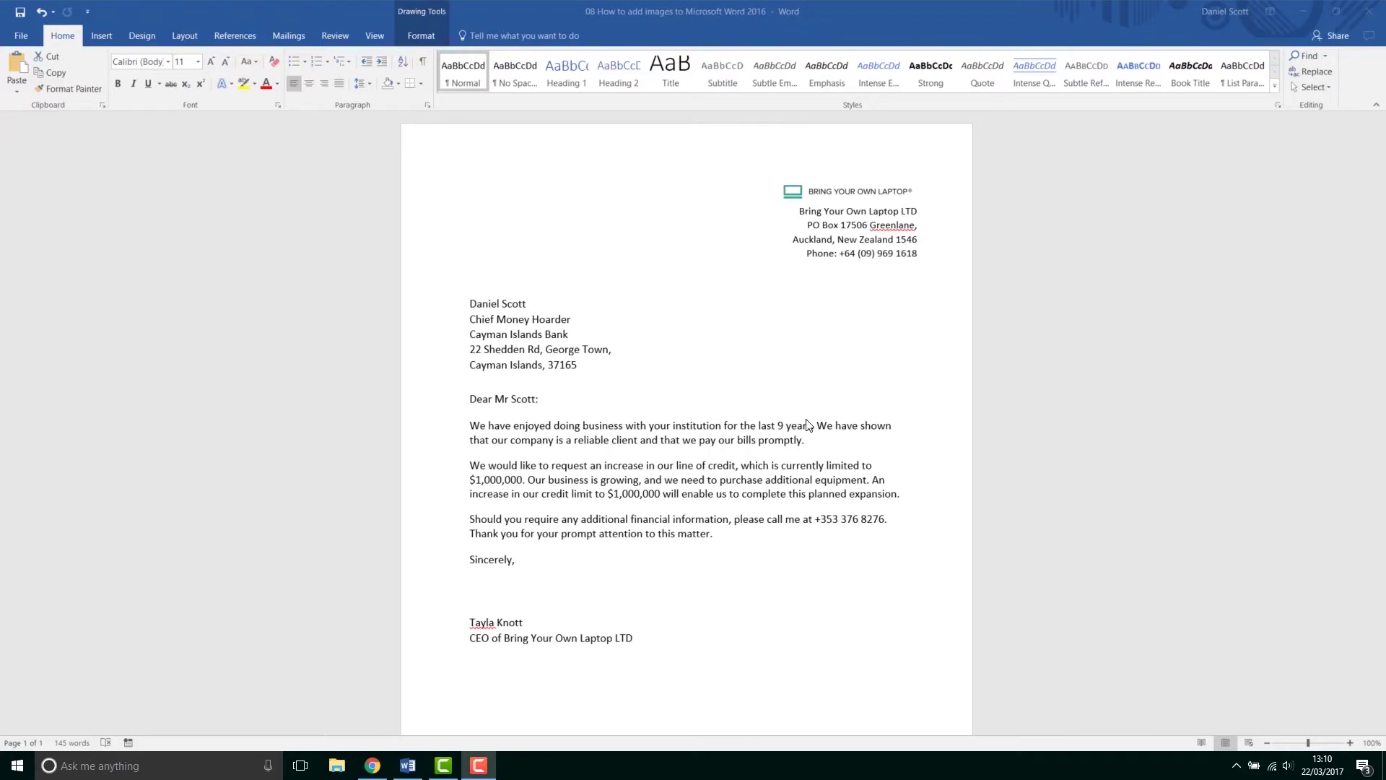
Step: Move the green circular logo from the page bottom up the page
scroll(839, 489, down, 5)
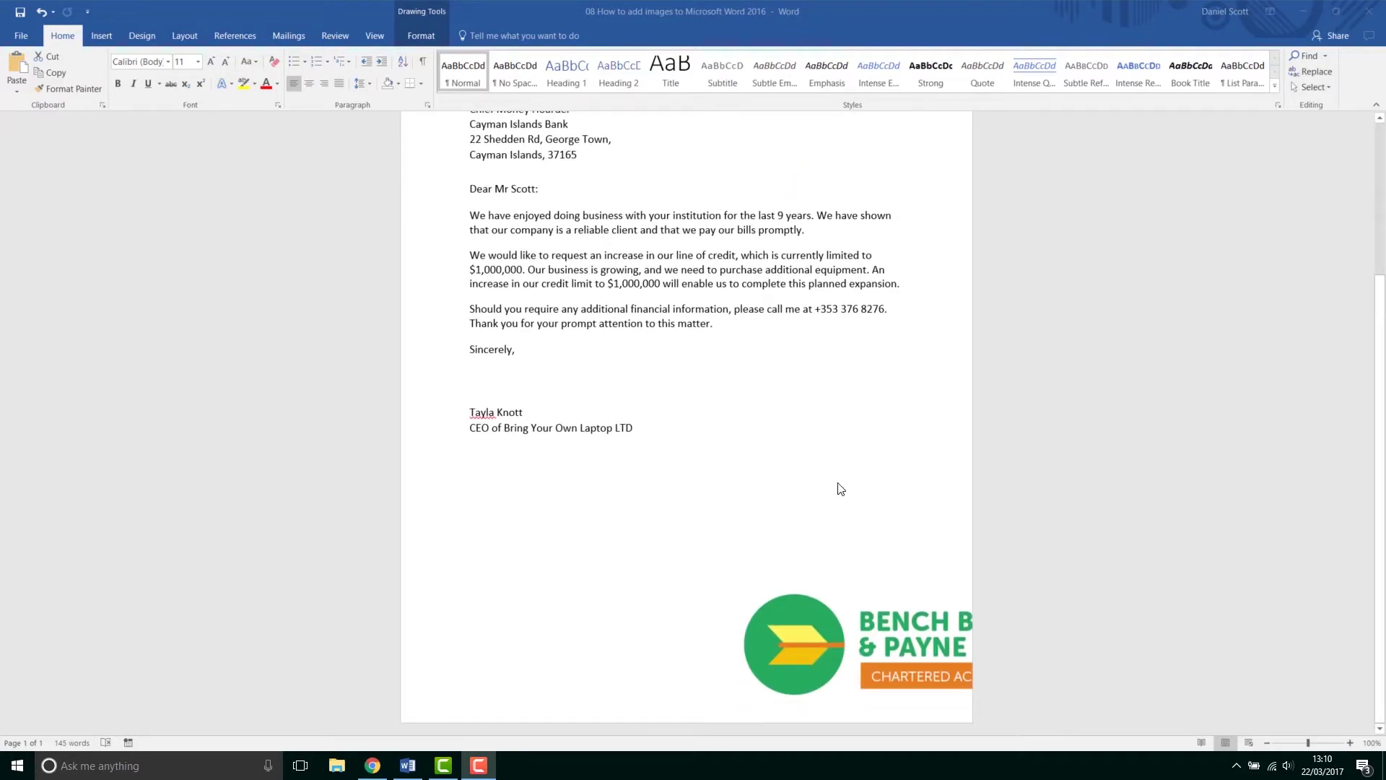
click(894, 656)
drag(864, 587, 932, 555)
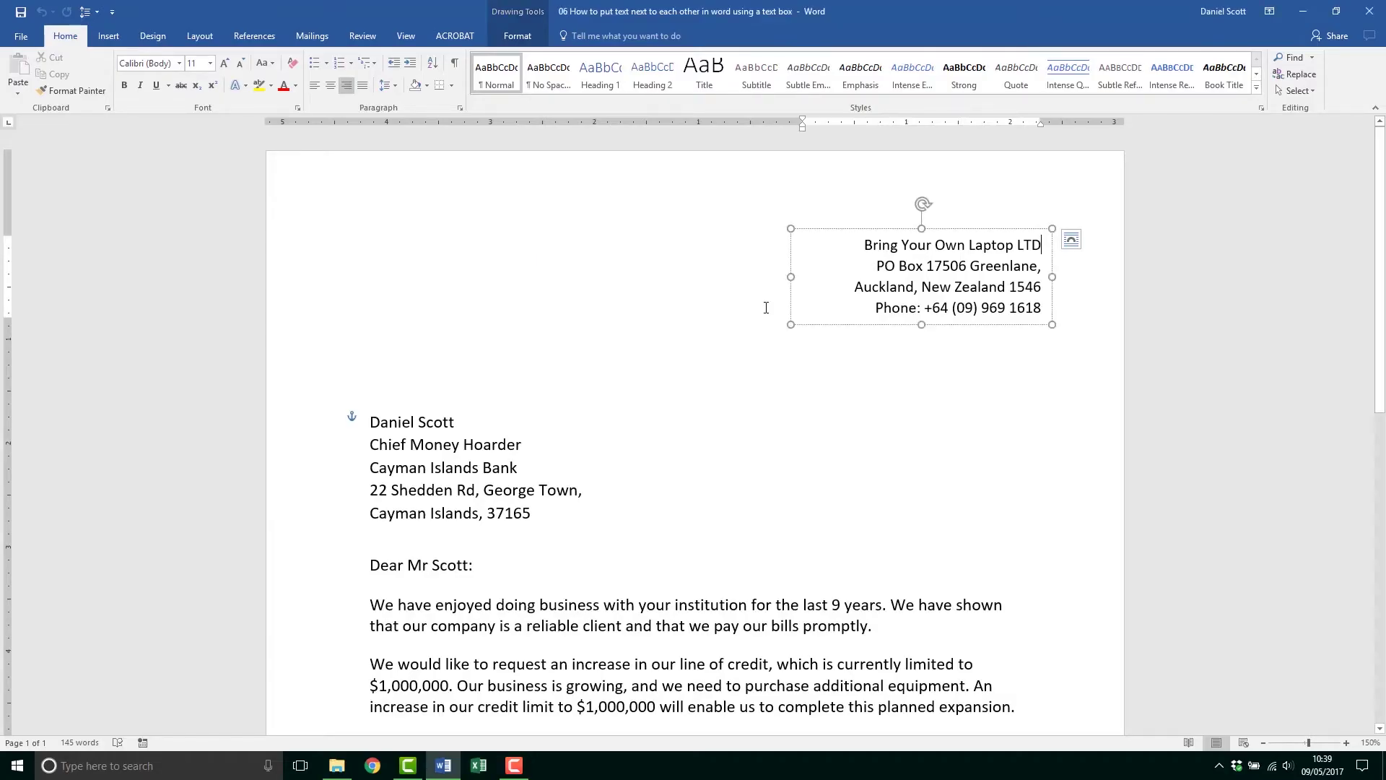
Step: Add an empty line above 'Bring Your Own Laptop LTD' in the address text box
key(Home)
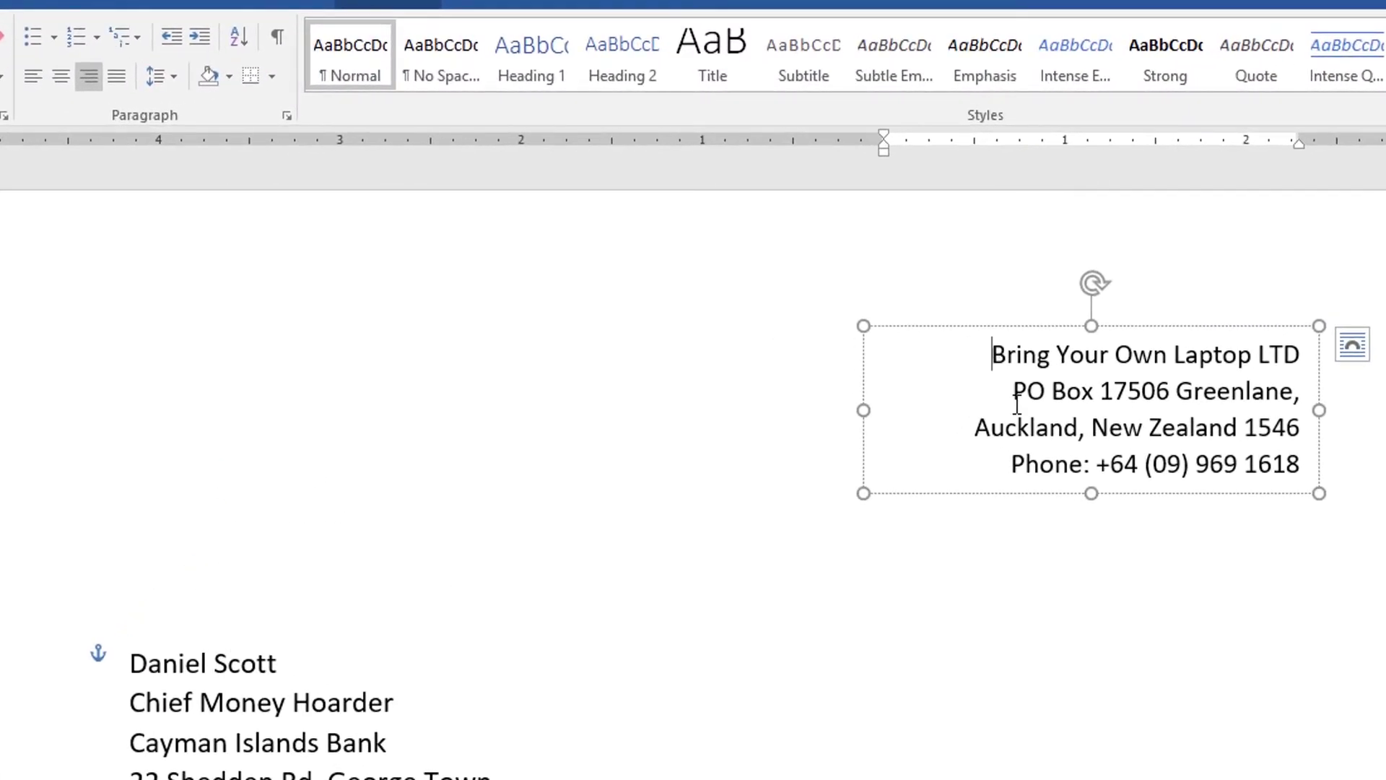
key(Return)
key(Up)
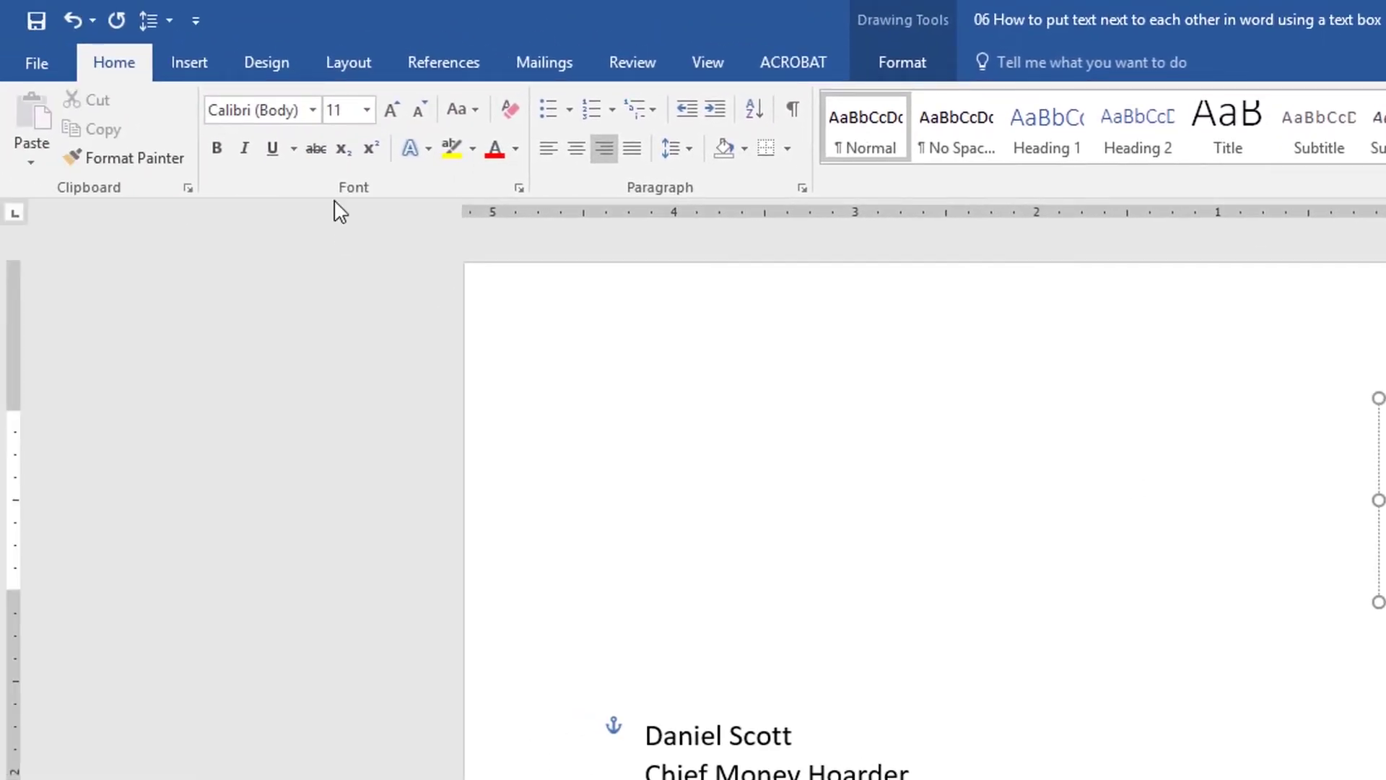
click(180, 64)
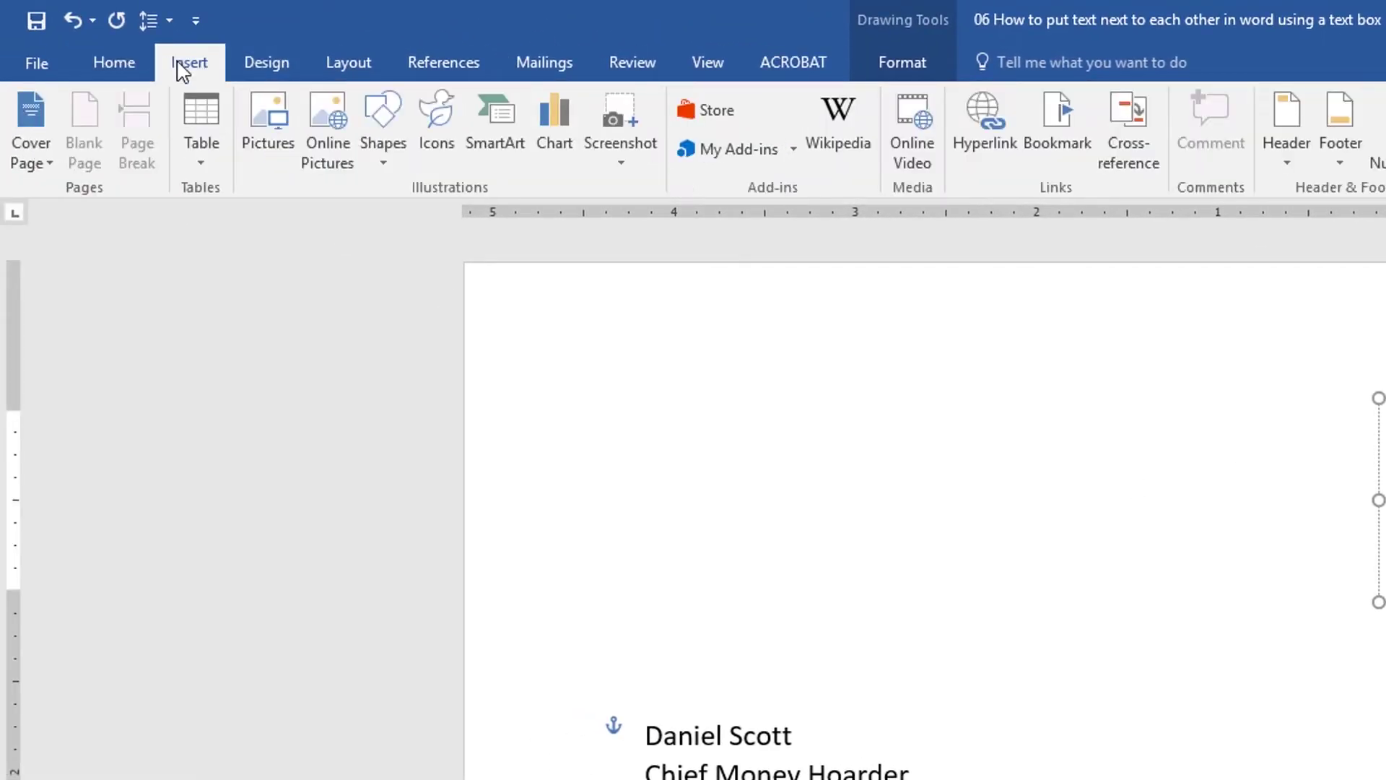
Step: Browse to Desktop > Word Exercise Files > 01 Letterhead and select the BYOL Logo picture
click(280, 120)
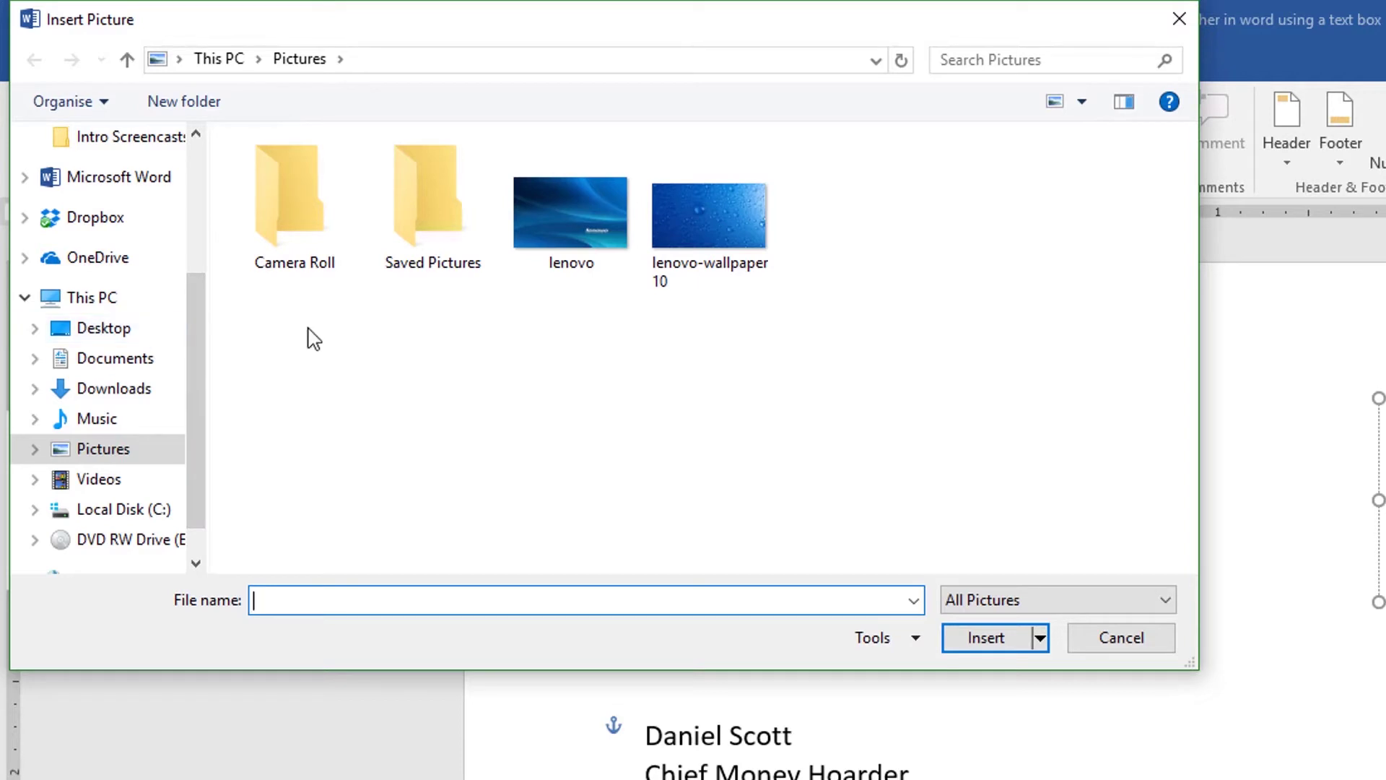
click(1093, 55)
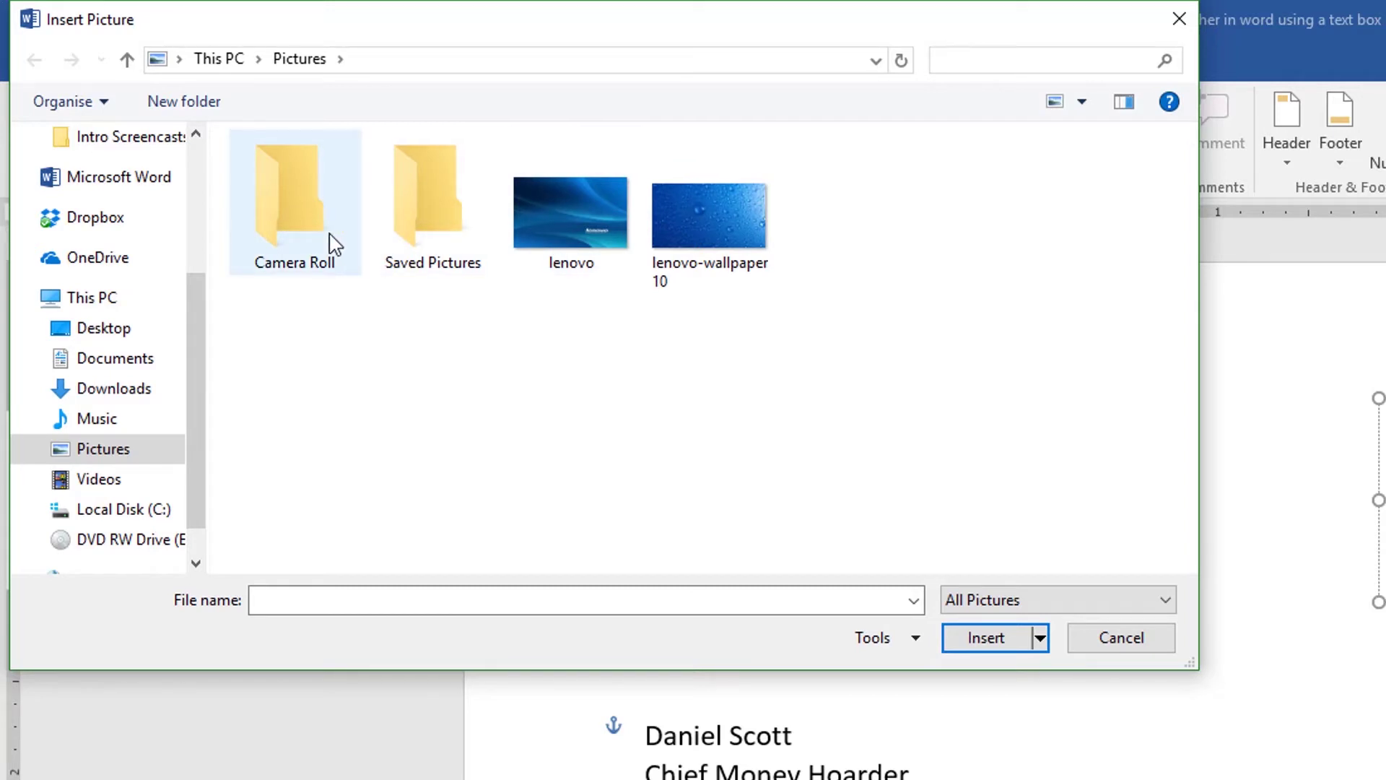
click(145, 332)
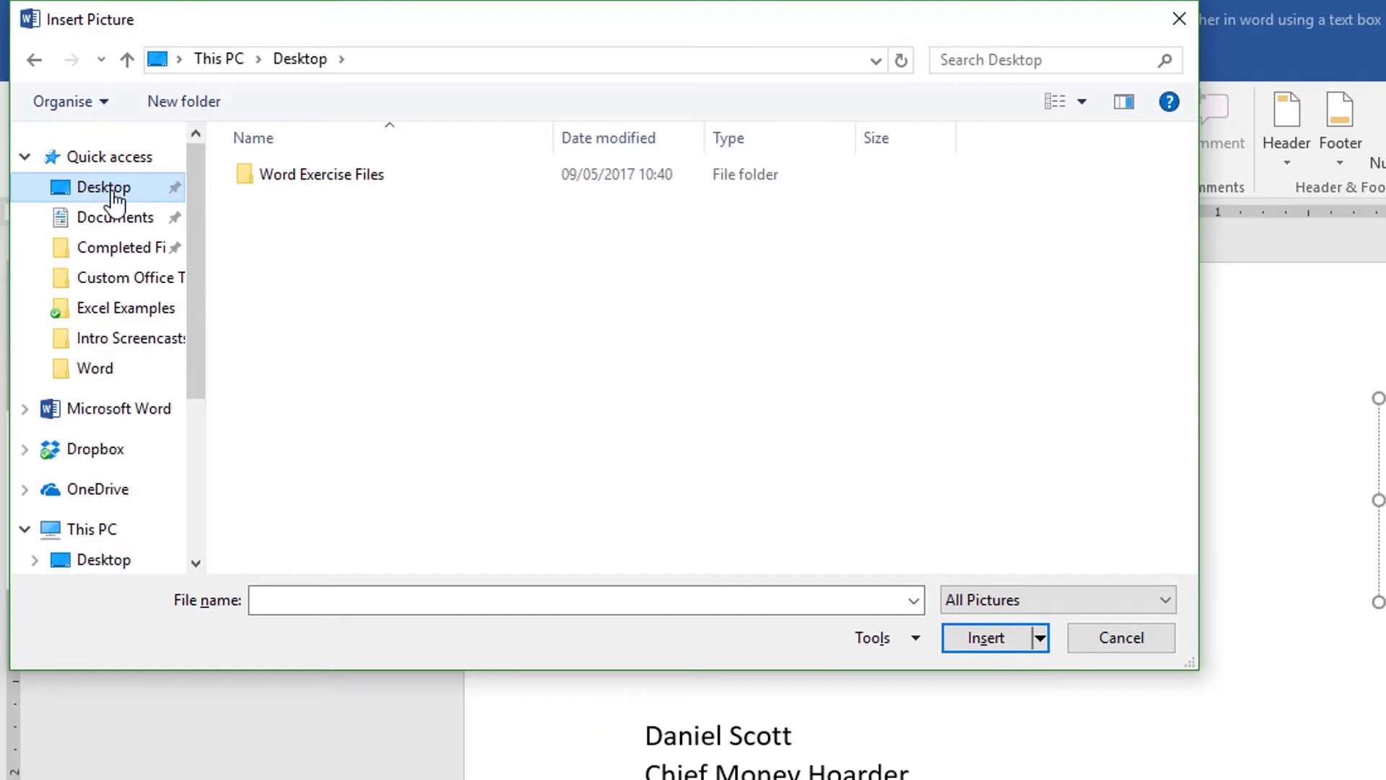
double_click(311, 177)
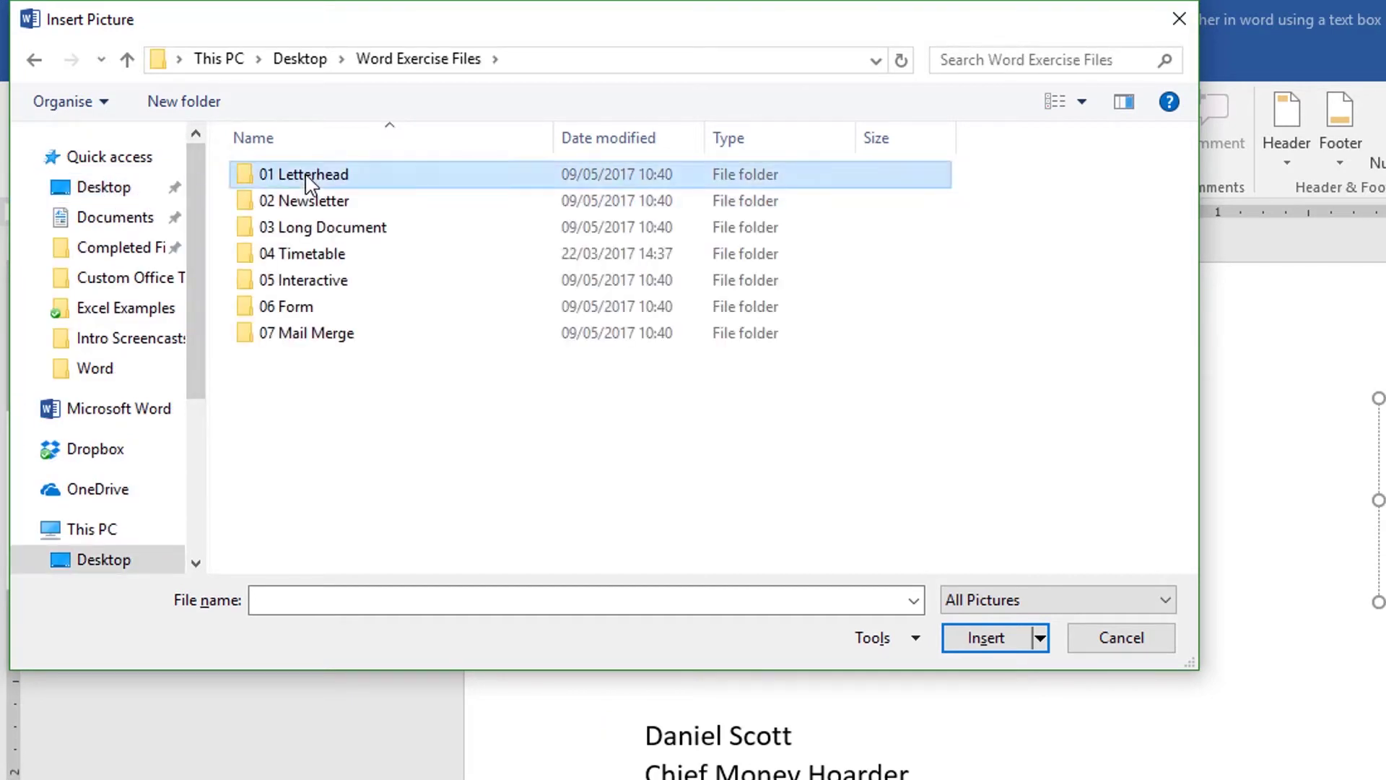
double_click(309, 180)
click(302, 271)
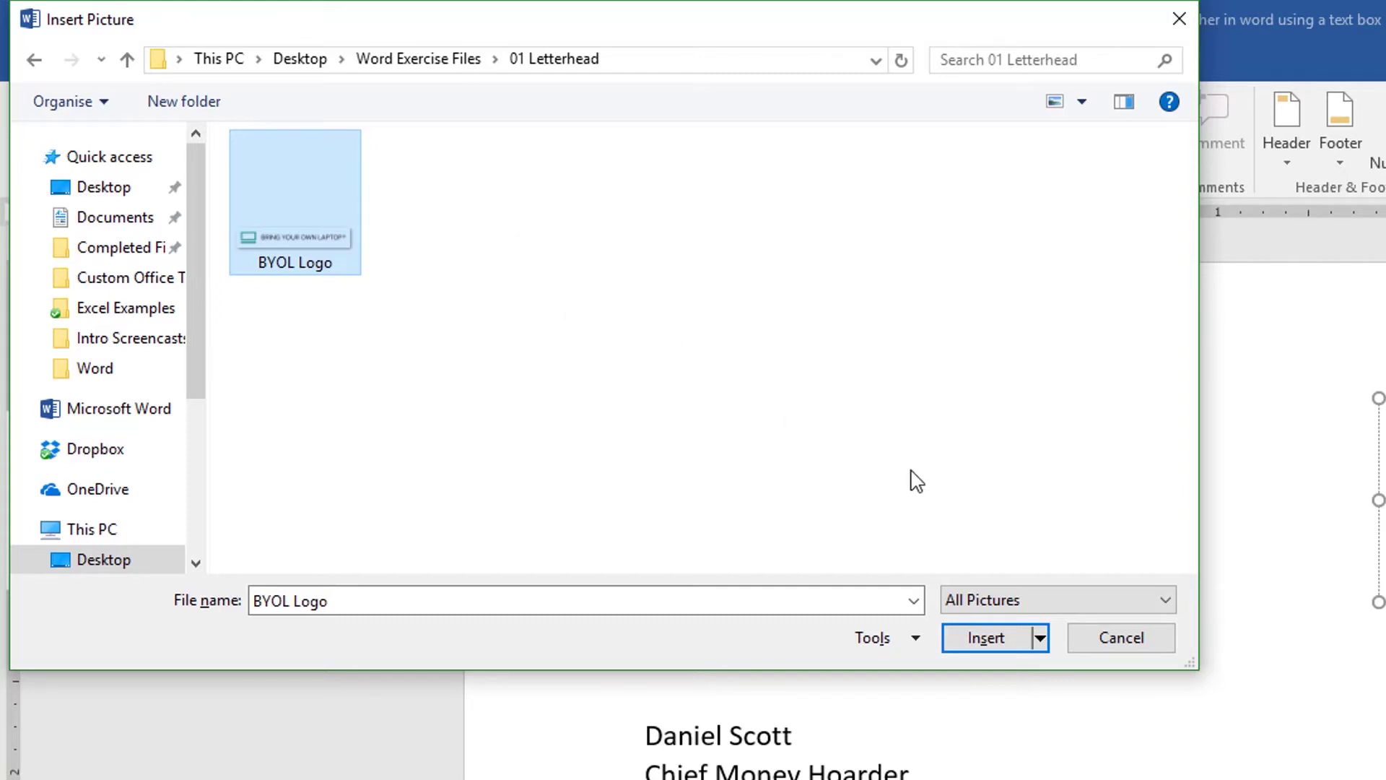
Step: Switch the file-type filter to all files and back to pictures, then reselect BYOL Logo
click(1007, 601)
click(1007, 623)
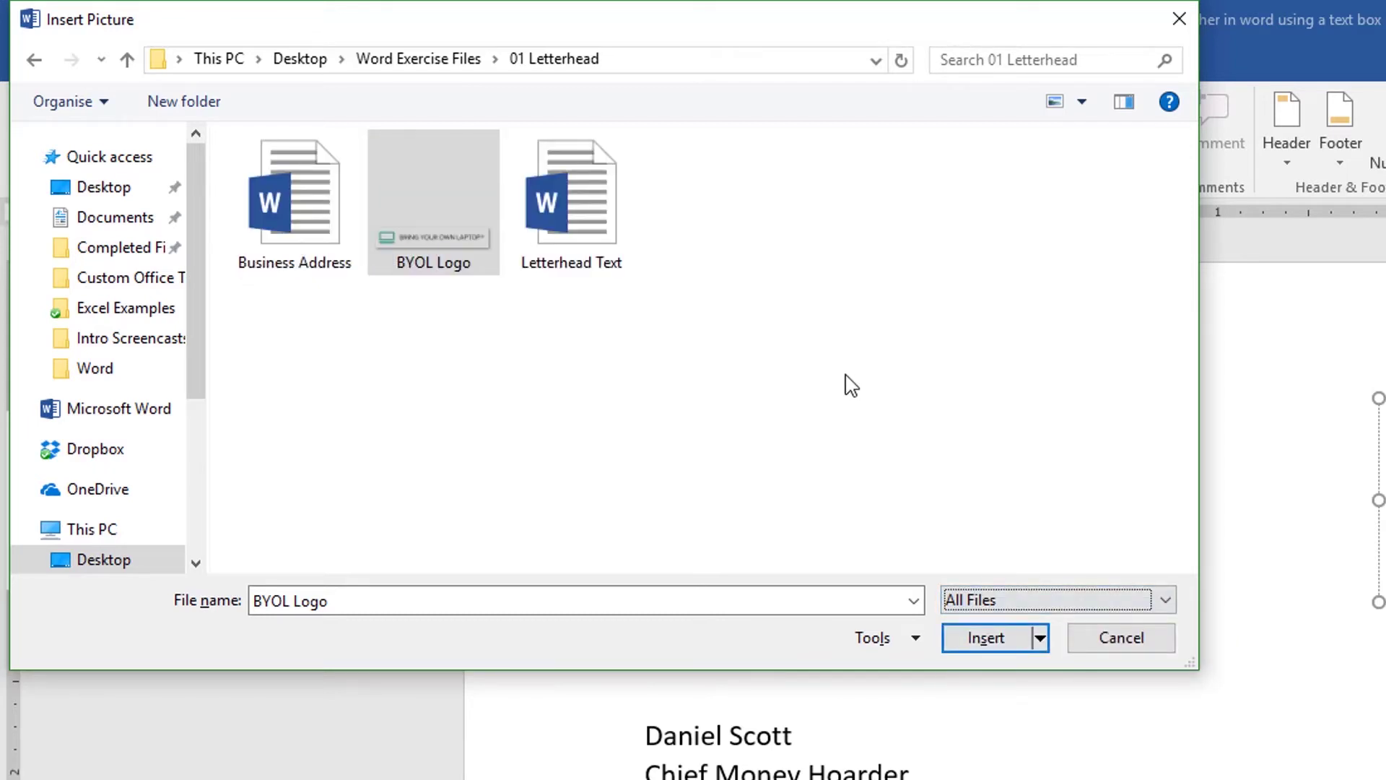
click(965, 605)
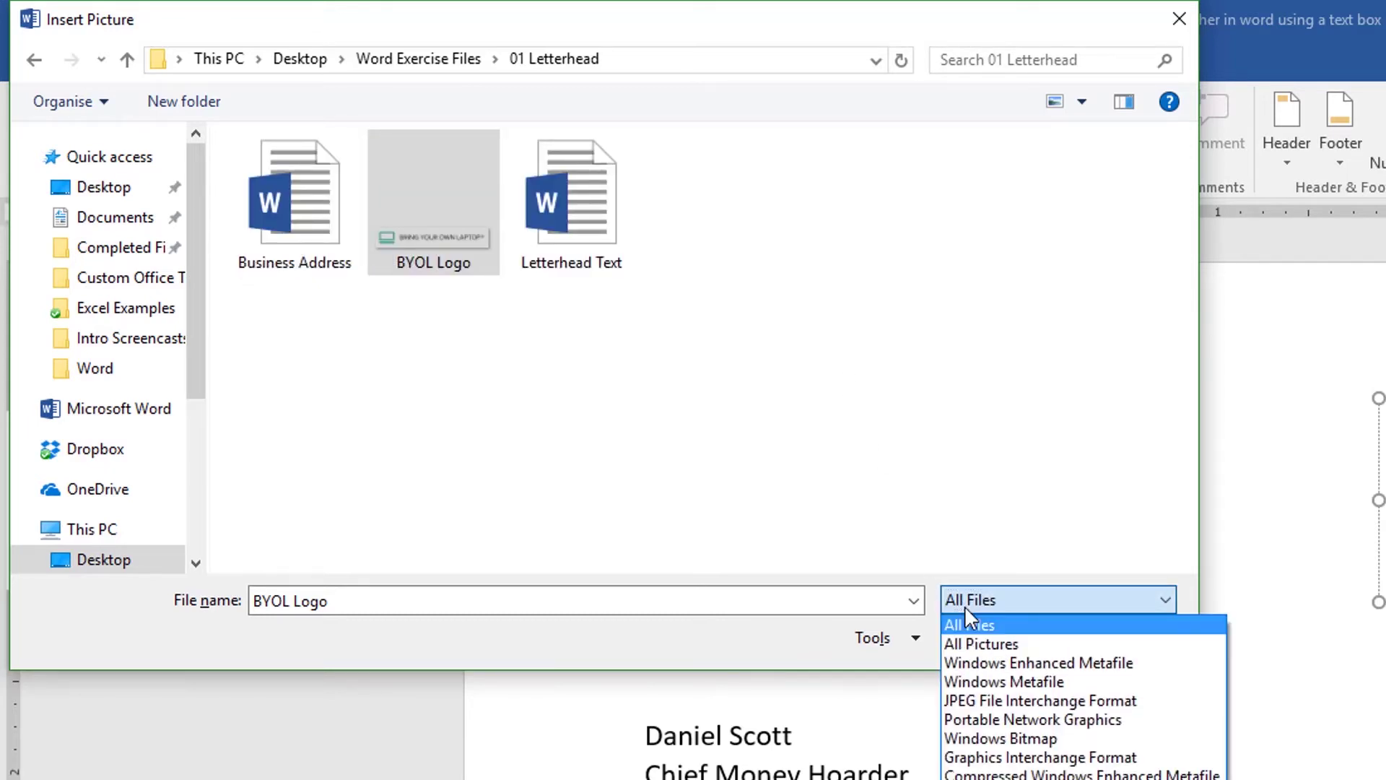
click(974, 644)
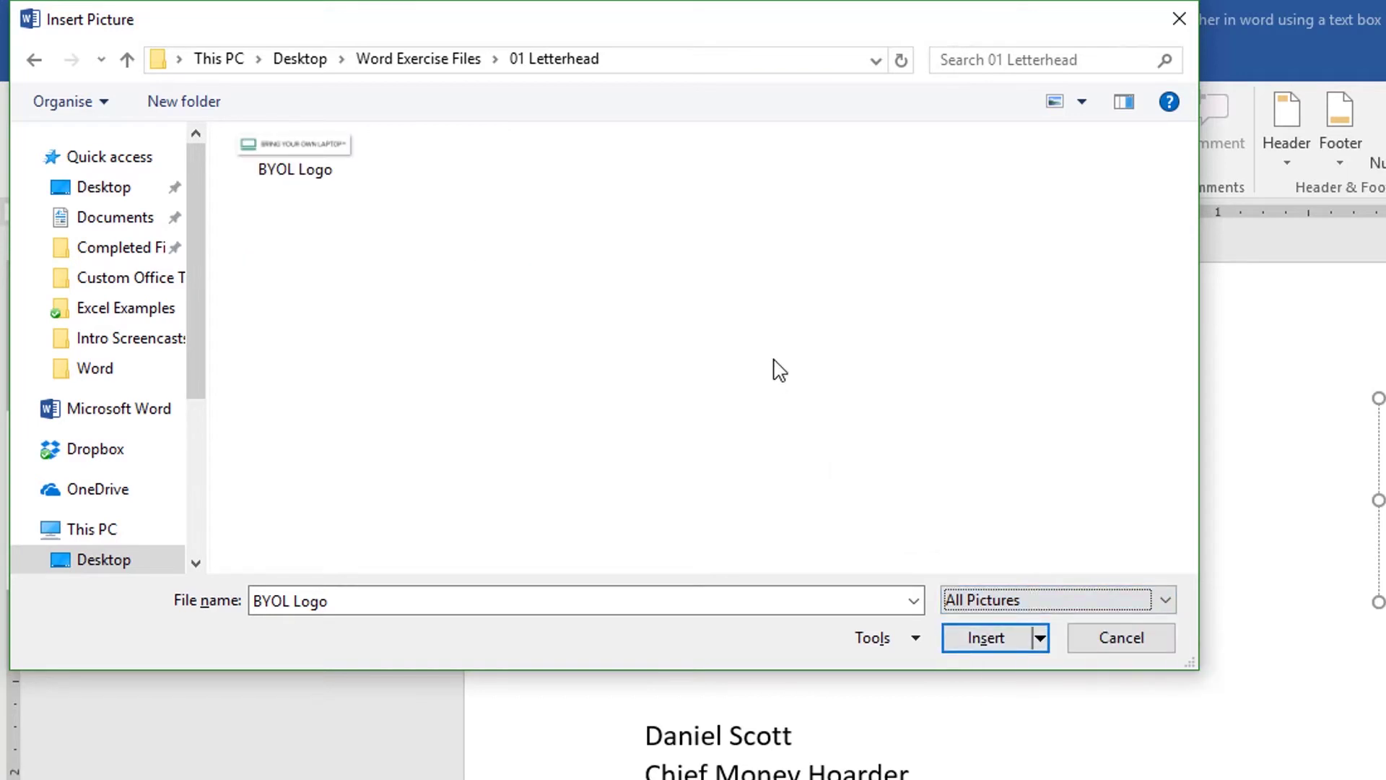
click(325, 162)
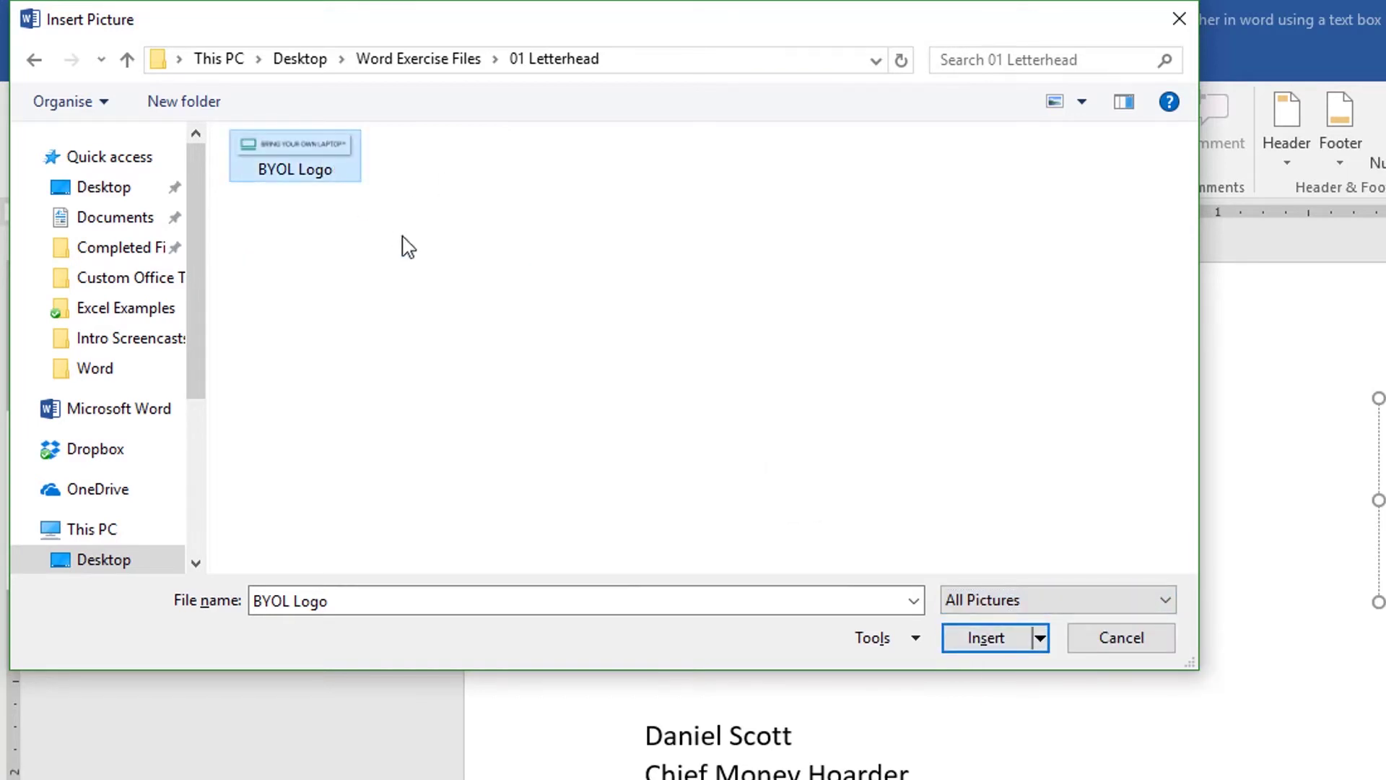
Step: Insert the BYOL Logo, enlarge it, and undo a distorted narrowing
click(986, 638)
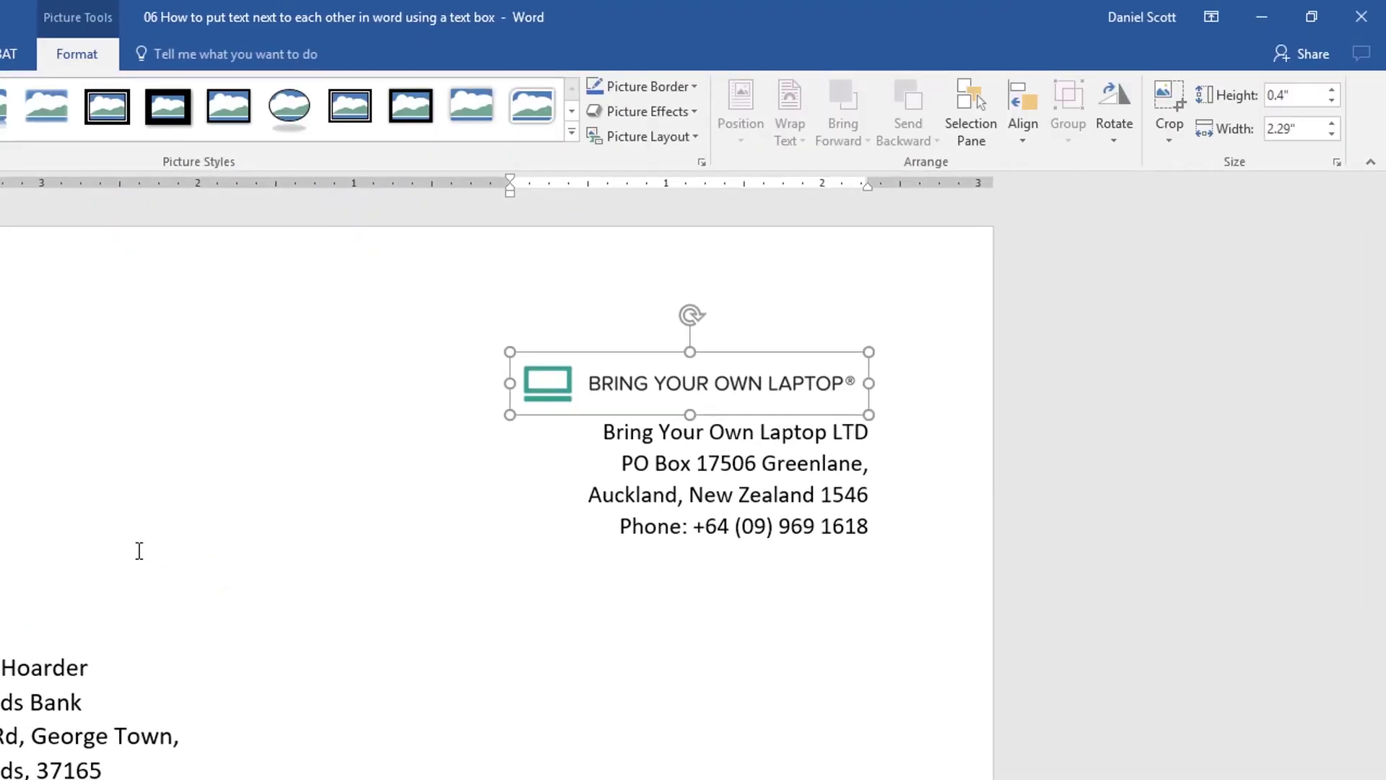
drag(869, 414, 1126, 556)
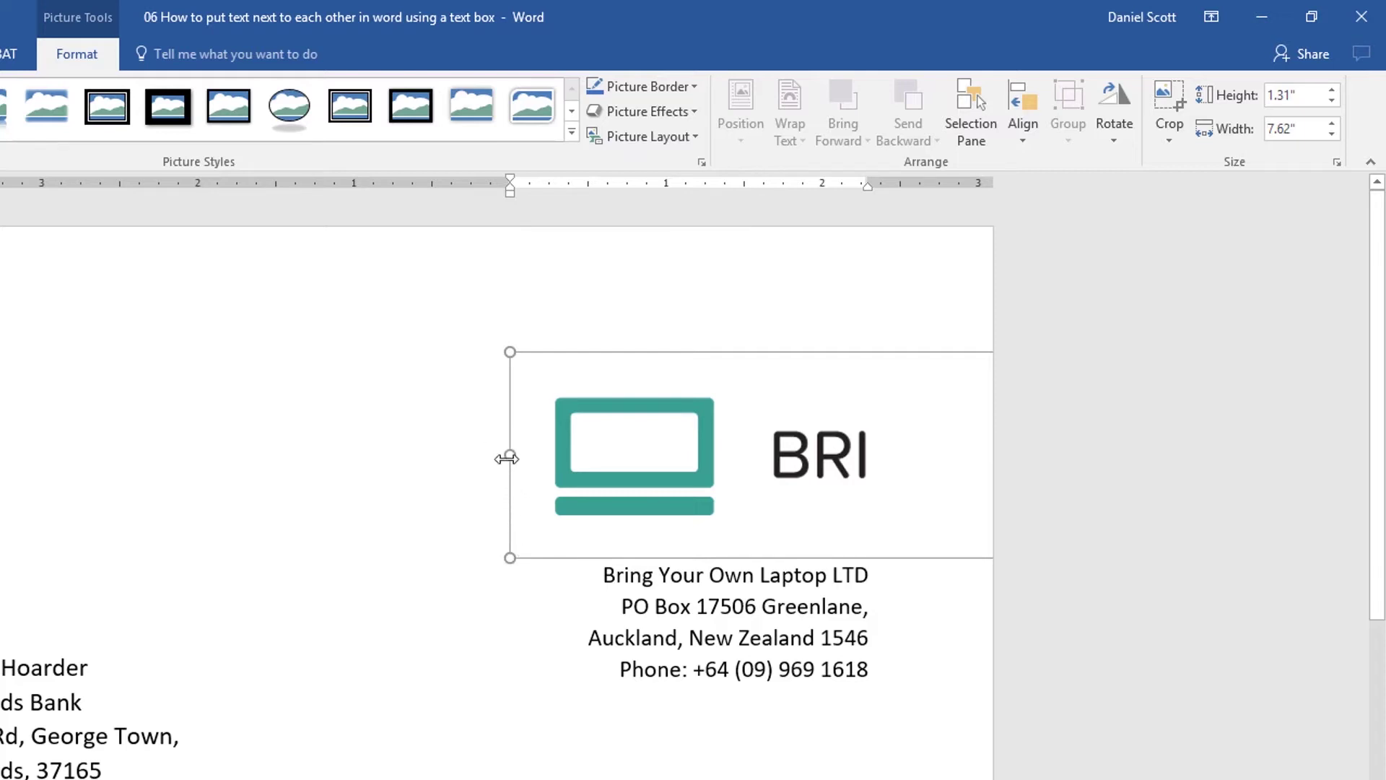
drag(507, 459, 1256, 496)
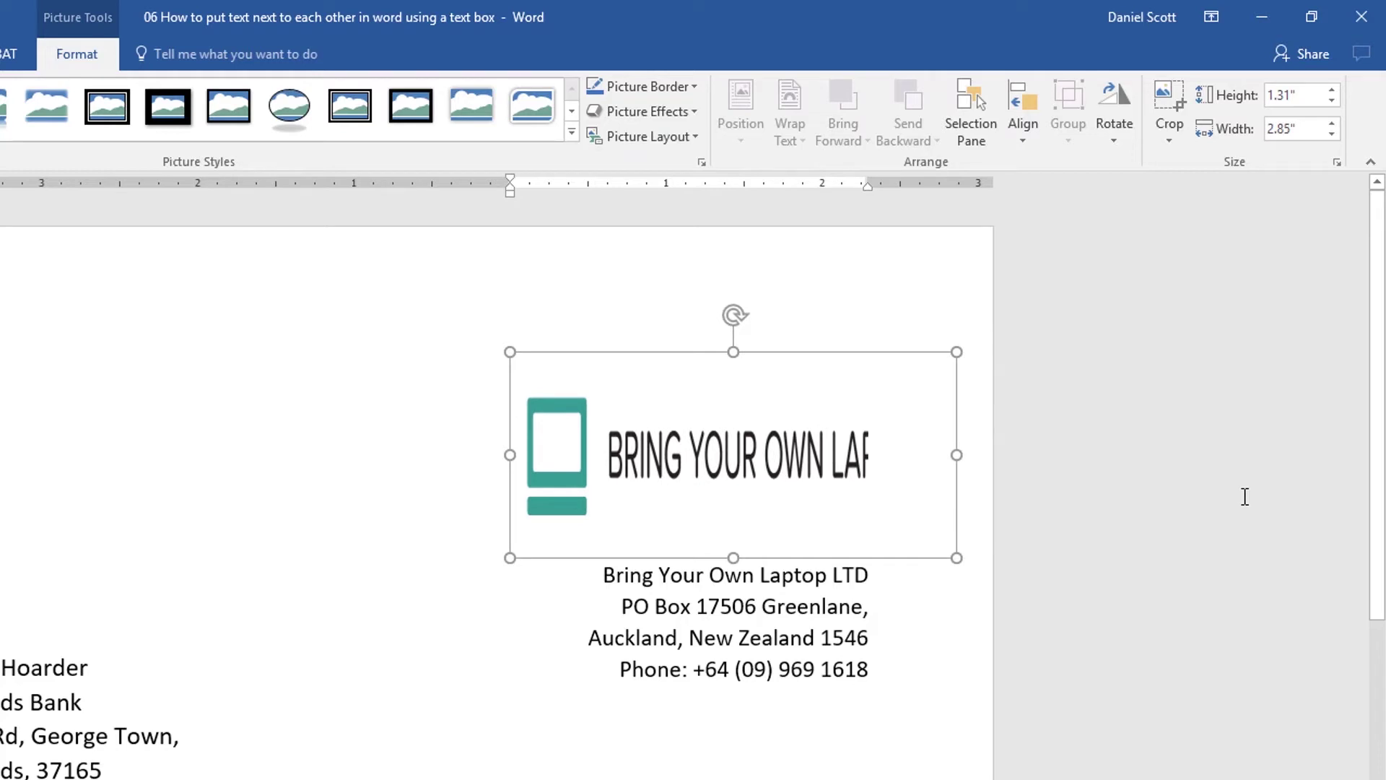
key(ctrl+z)
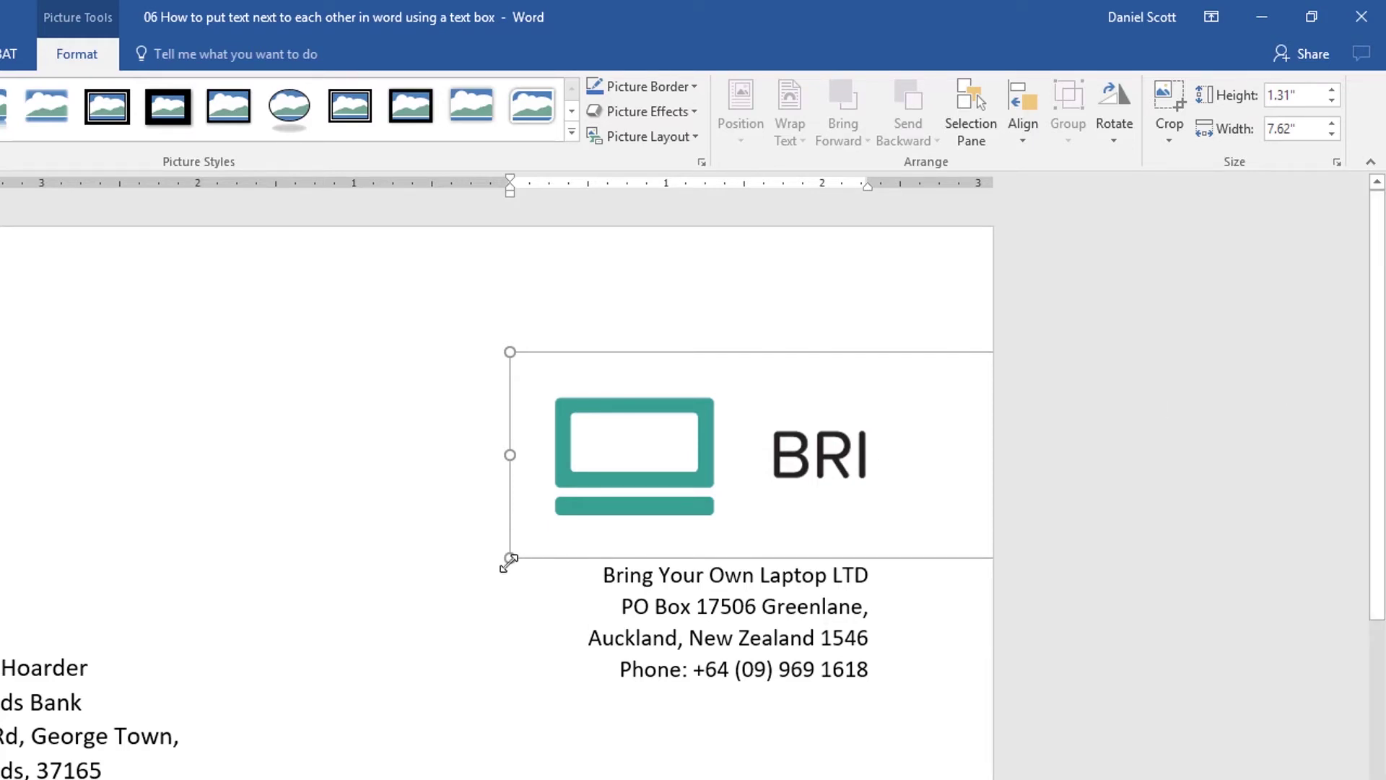
Step: Shrink the logo from its corner to about 0.34" by 1.96", undoing an accidental flip
drag(509, 561, 1117, 418)
drag(510, 351, 705, 386)
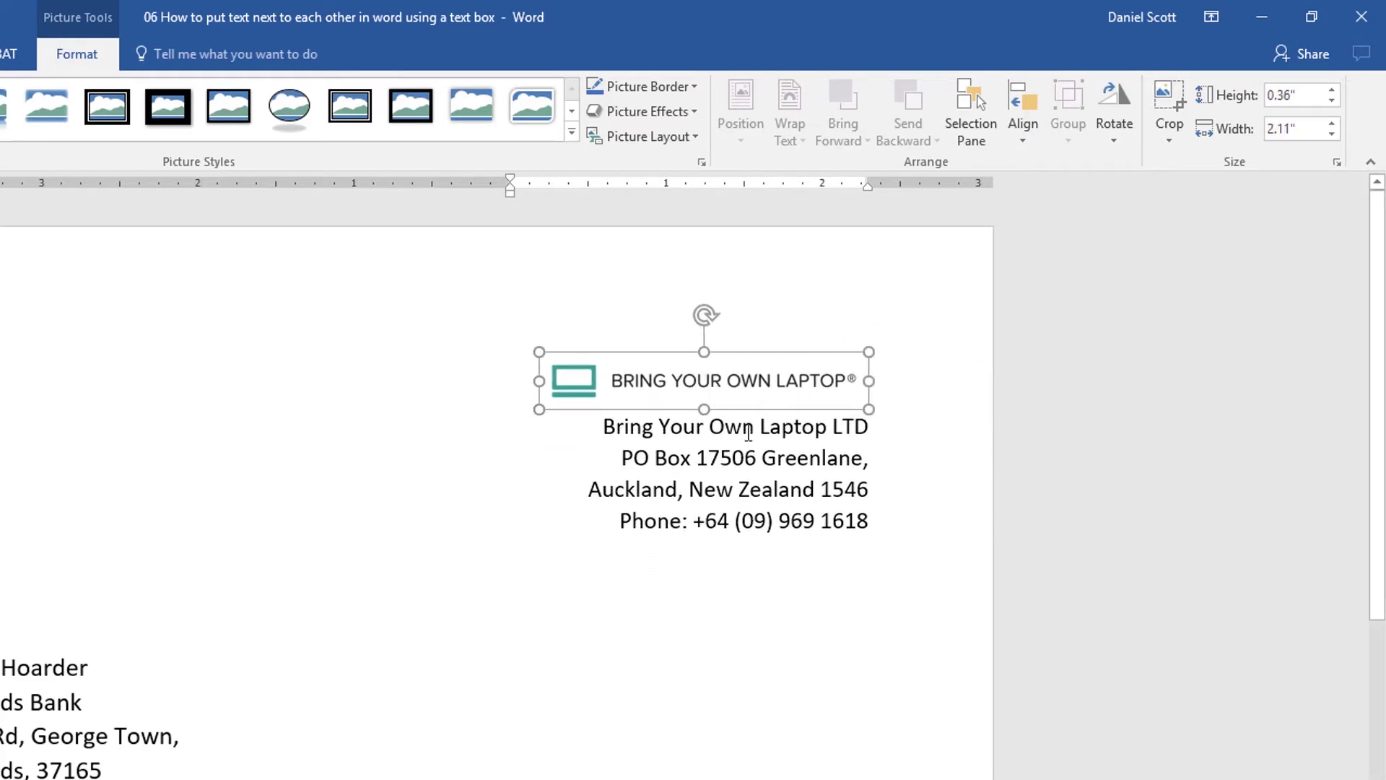
drag(538, 351, 559, 416)
key(ctrl+z)
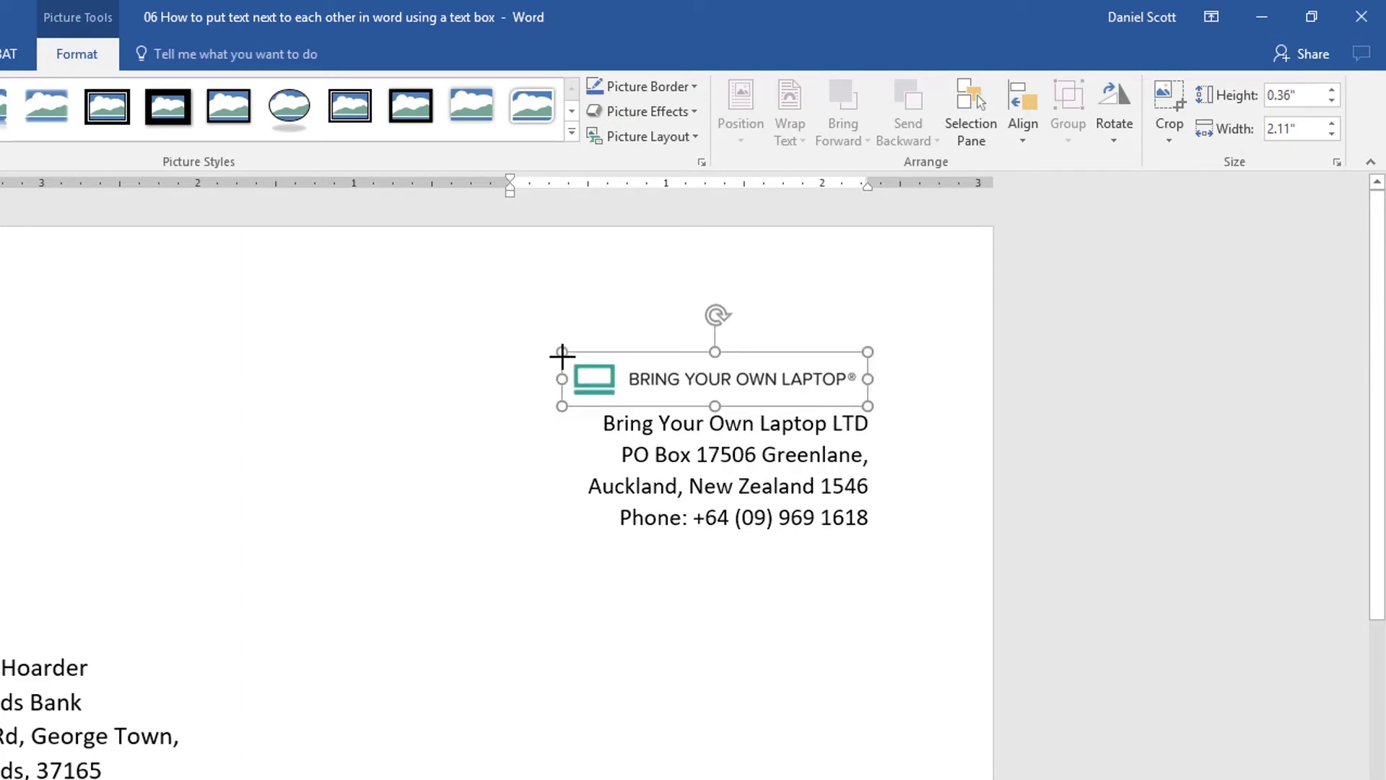
drag(560, 354, 563, 353)
Step: Set the logo's width to exactly 2" in the Size group, keeping its 0.34" height
click(1292, 94)
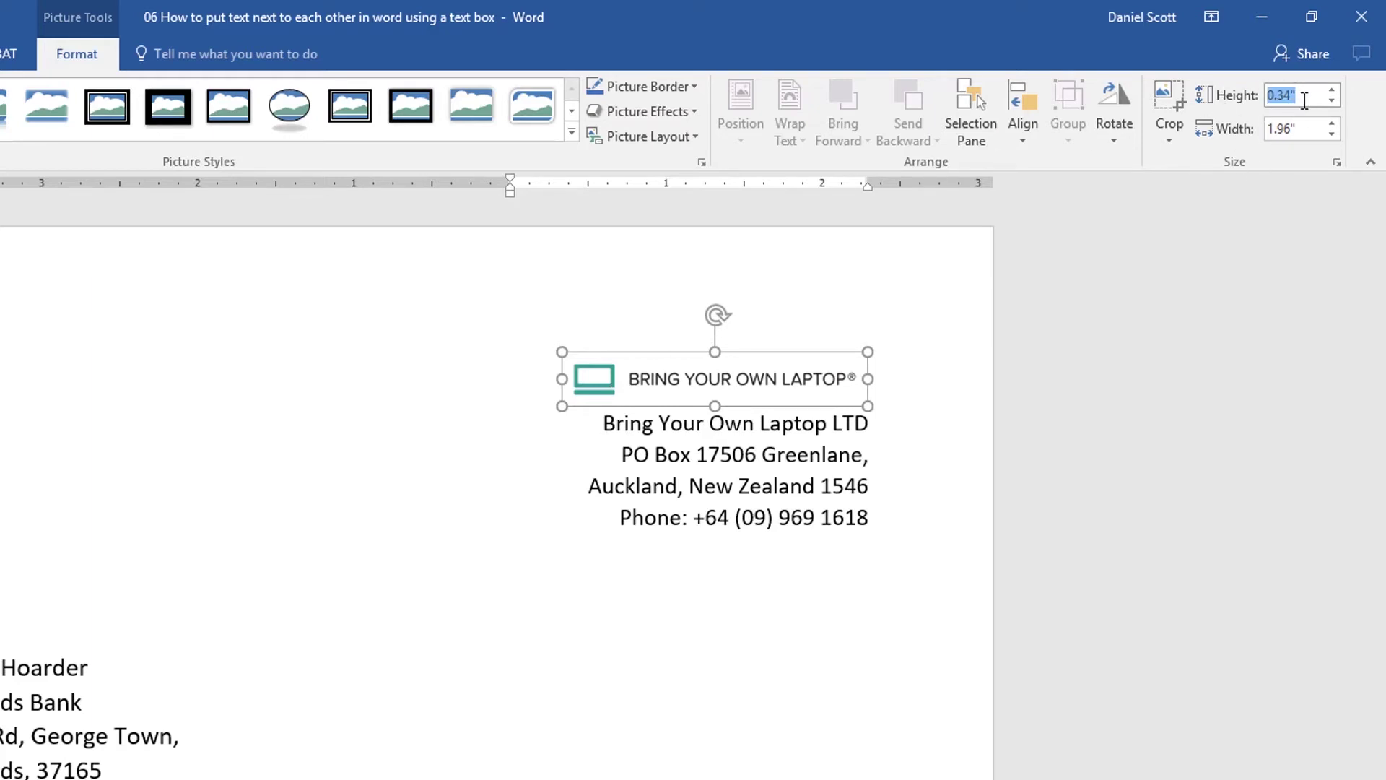
key(Return)
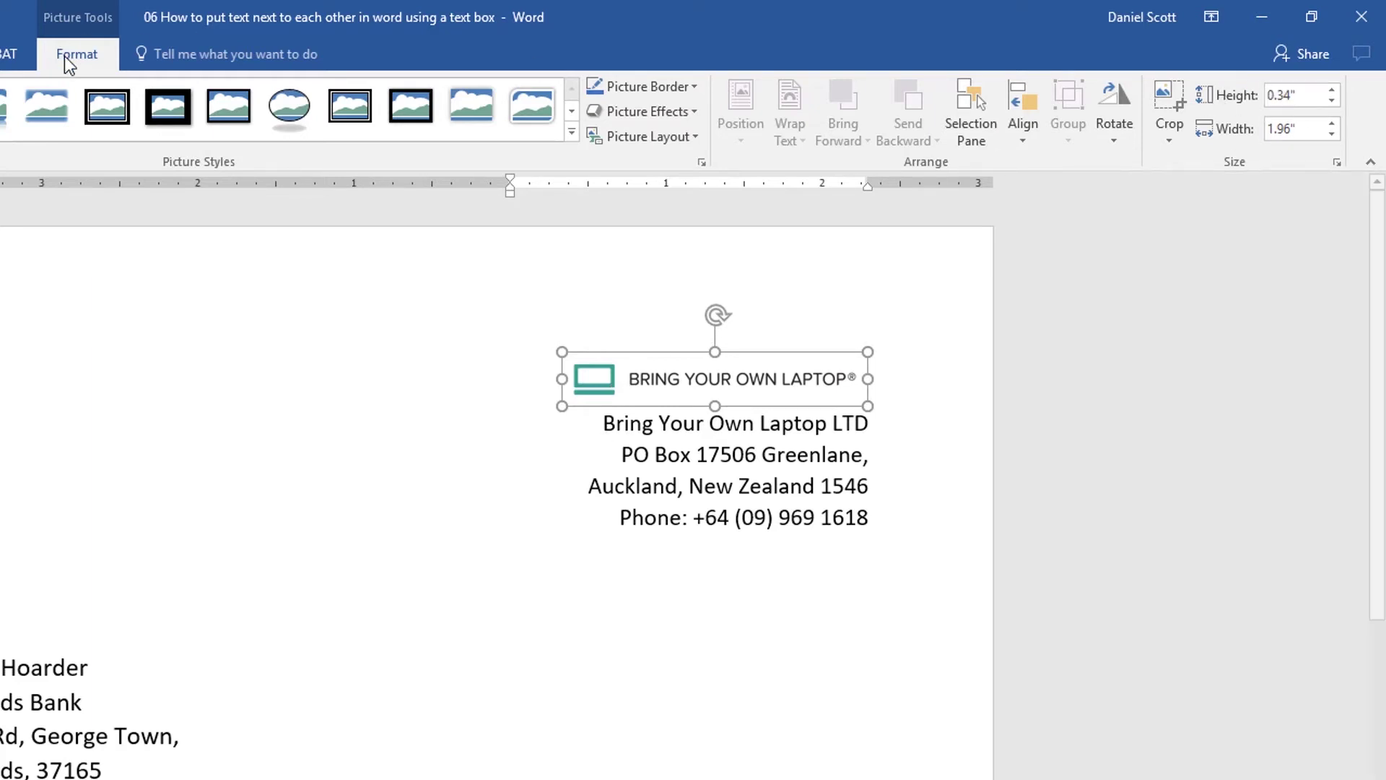
click(1315, 97)
click(1312, 134)
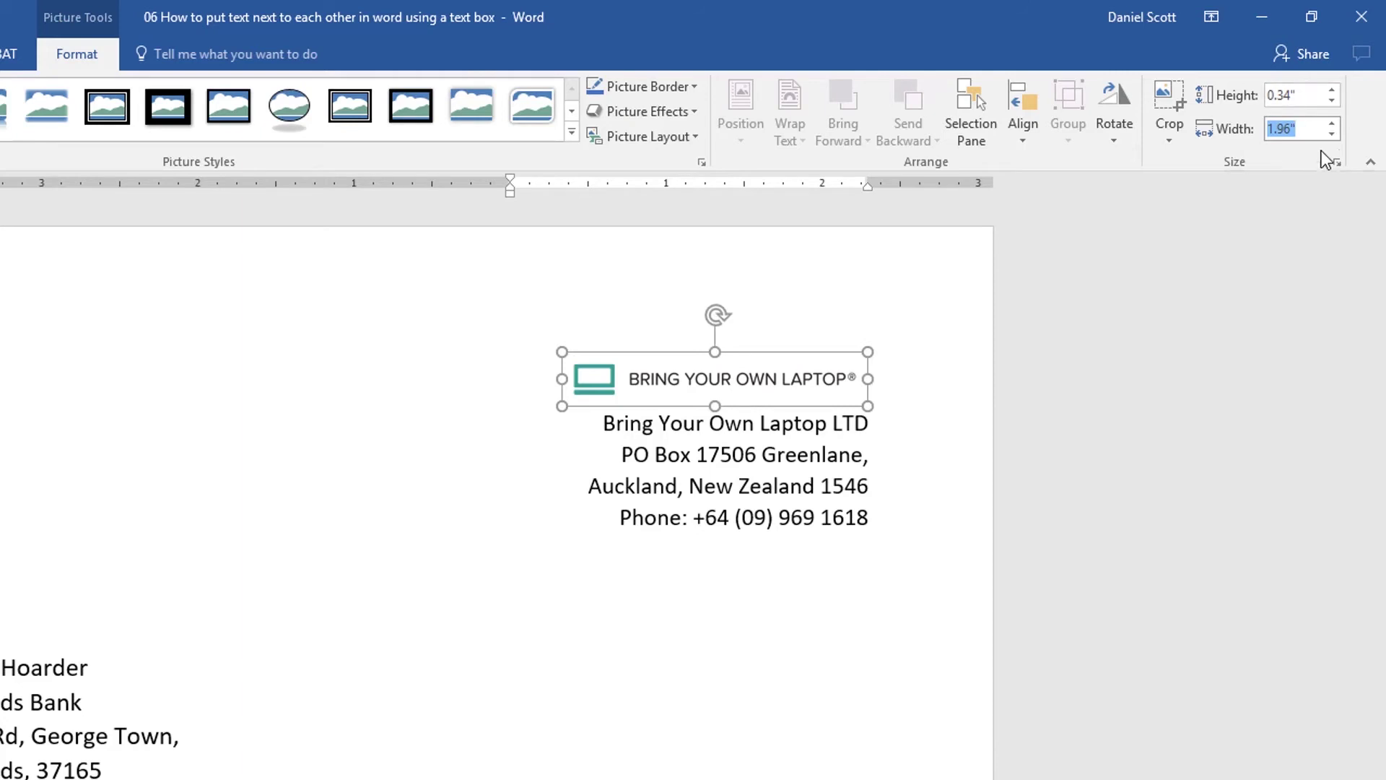
text(2)
key(Return)
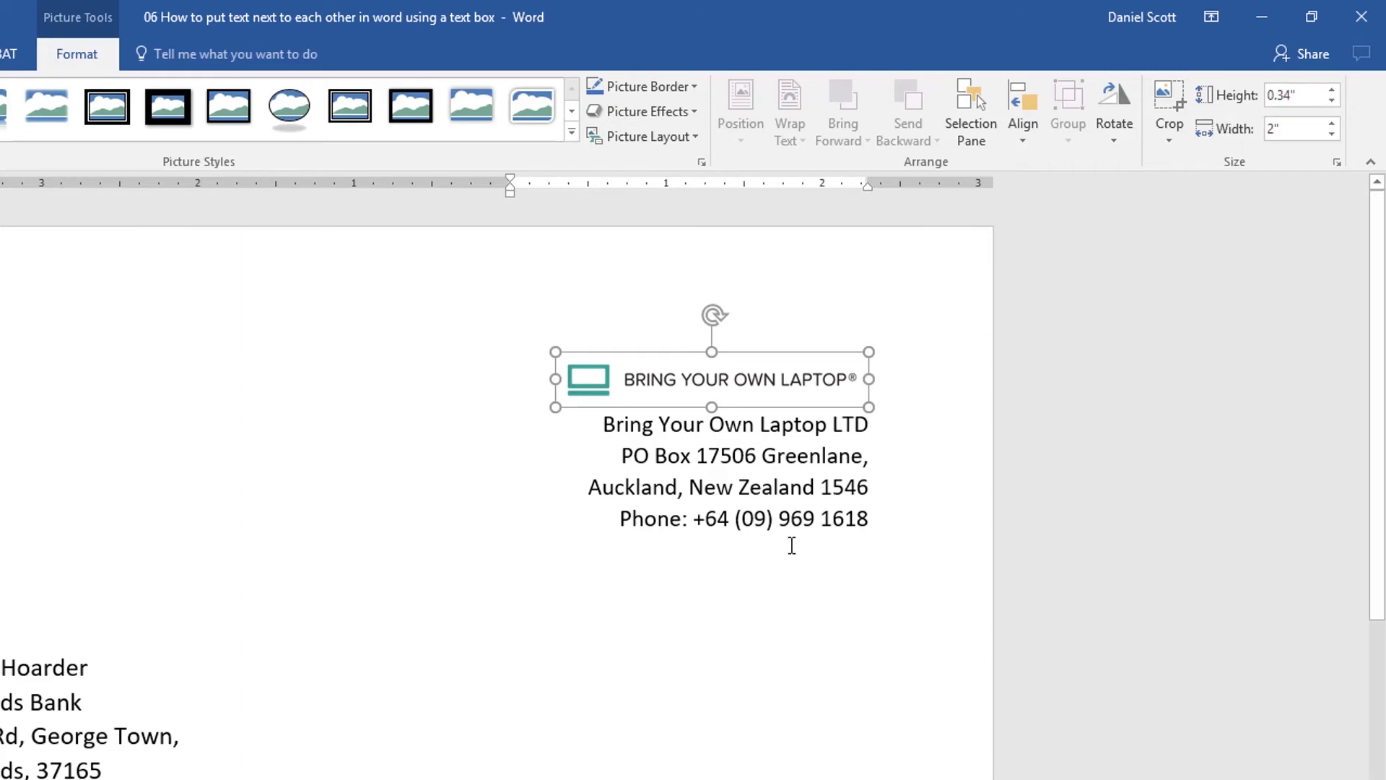
click(801, 498)
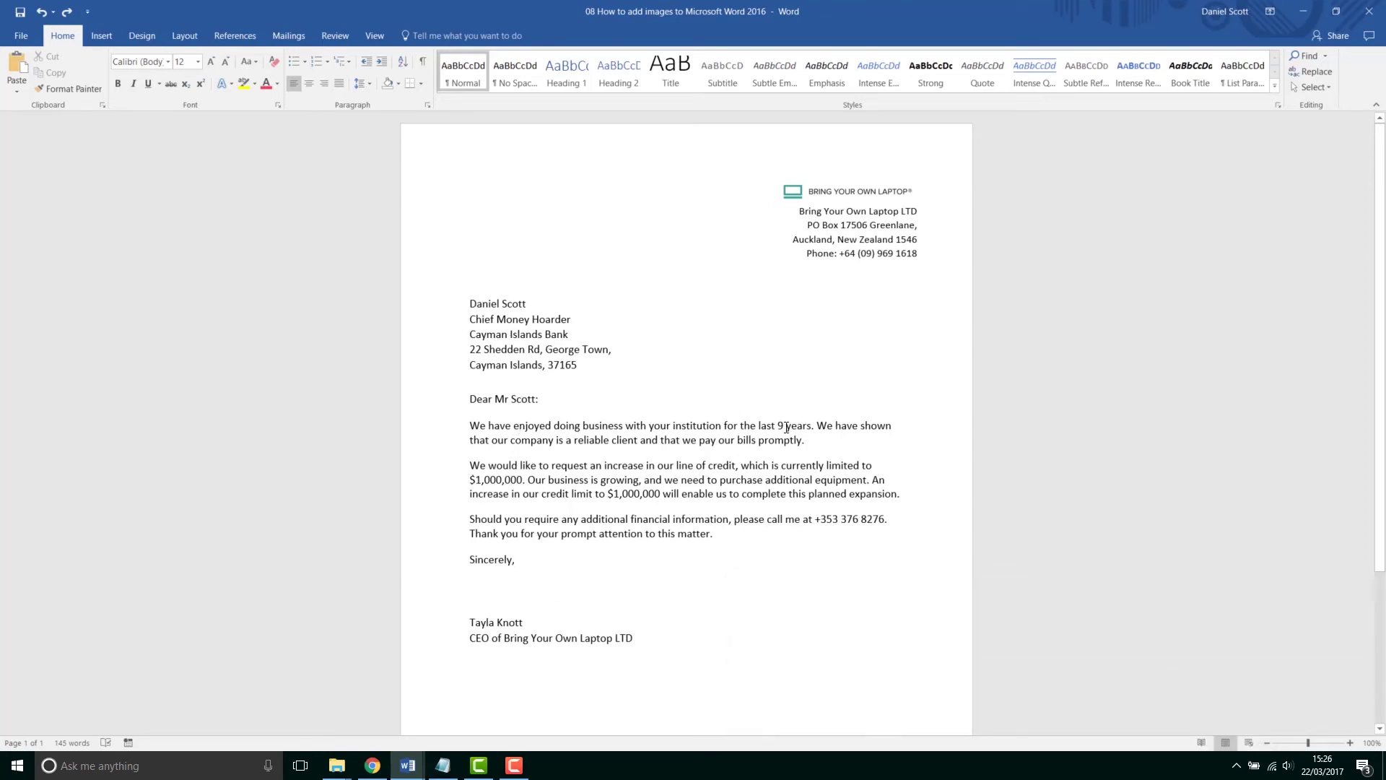
Step: Add a new line after 'promptly.' and insert the Newsletter - Cover Image picture there
click(816, 443)
key(Return)
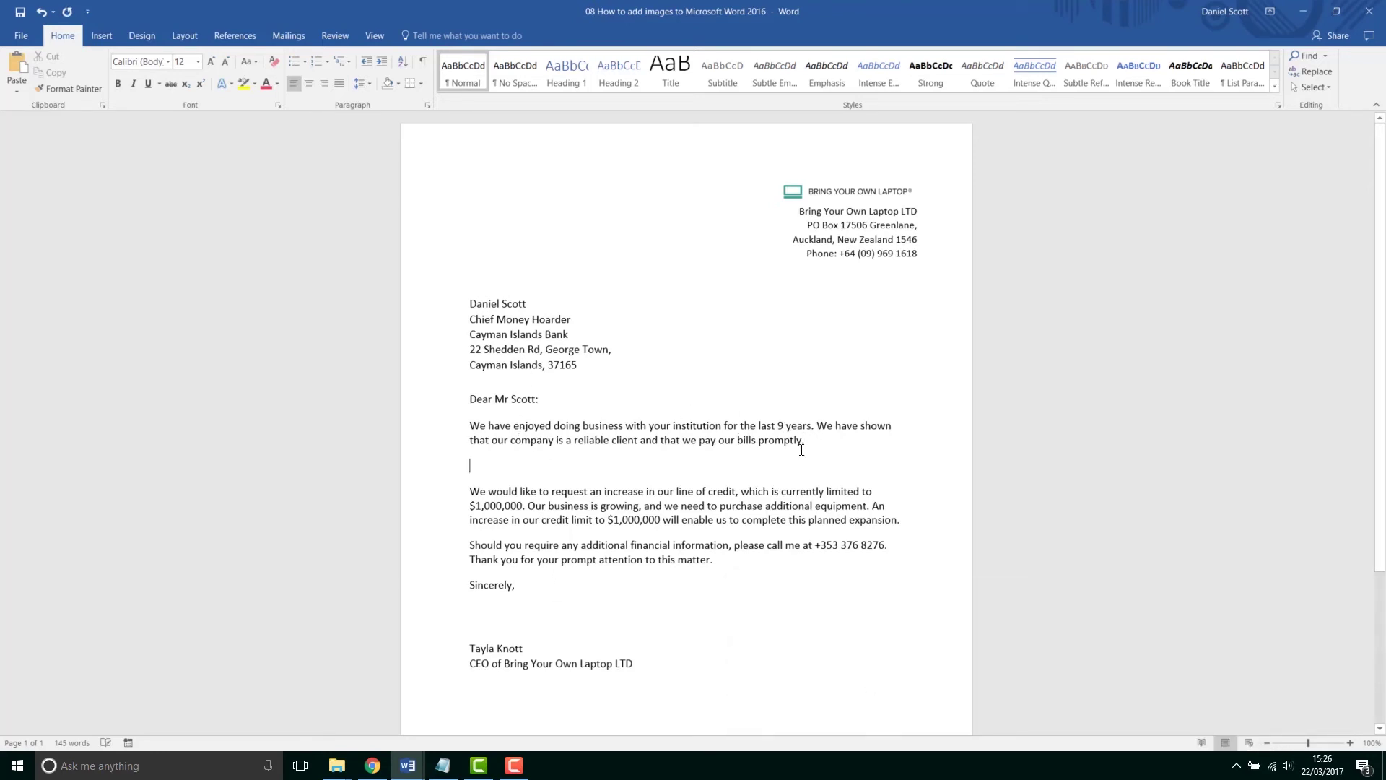
click(102, 36)
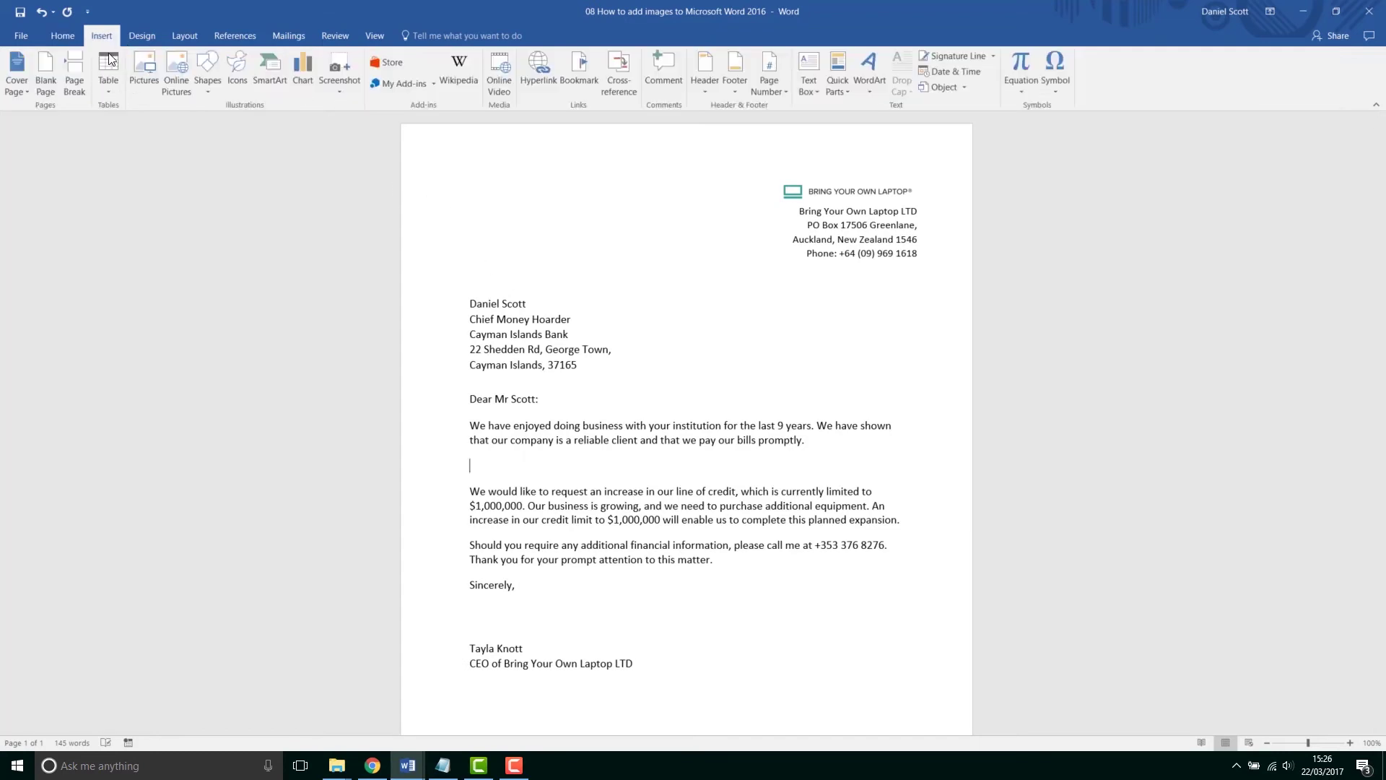
click(144, 69)
click(506, 334)
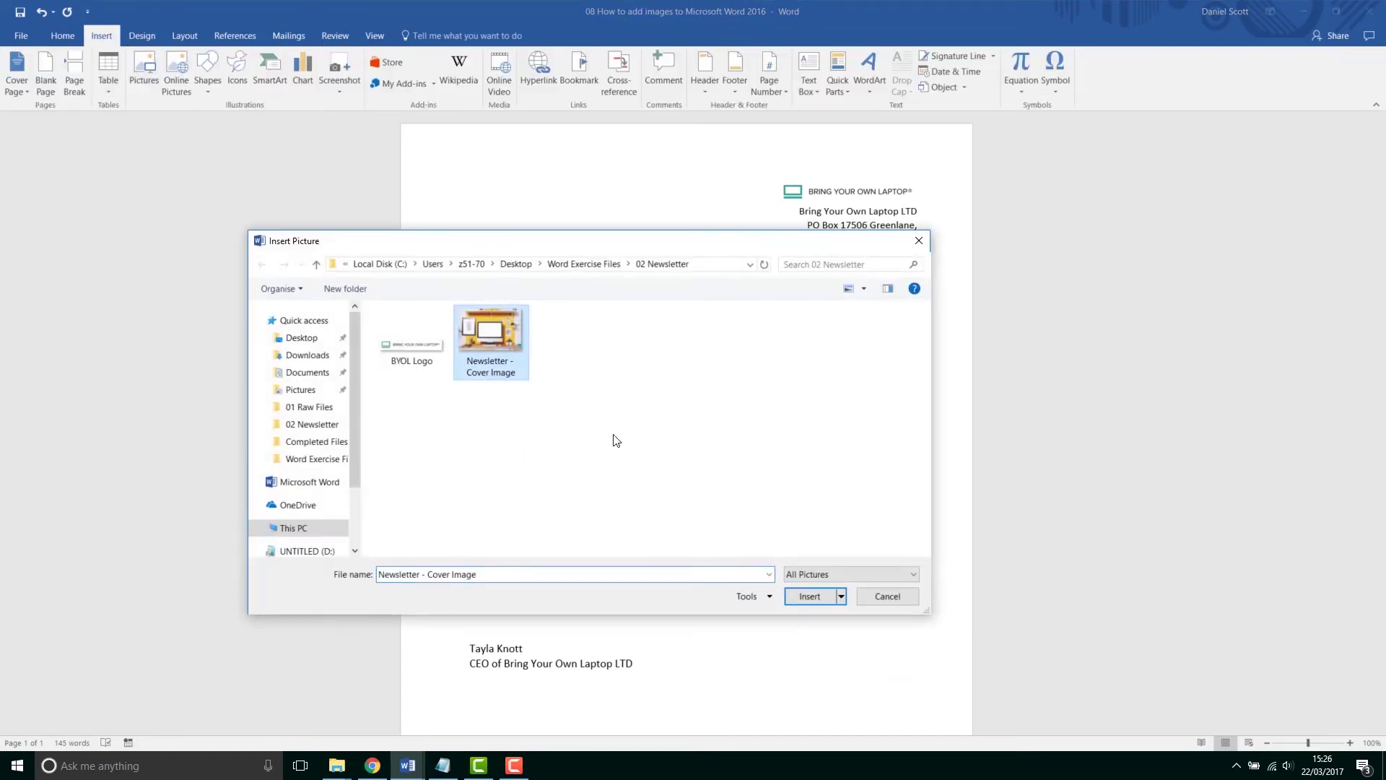
click(825, 600)
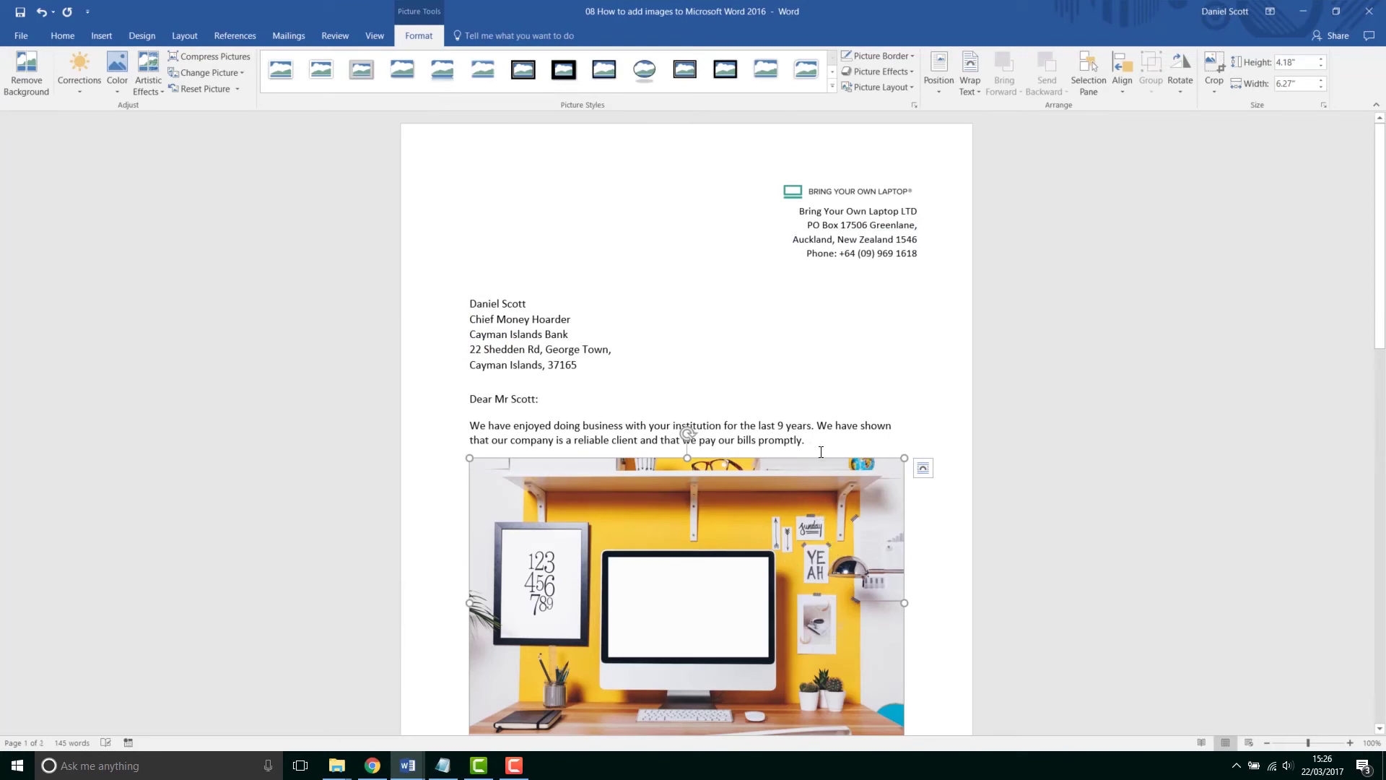
Step: Remove the extra blank lines above the inserted desk photo
click(824, 448)
key(Return)
key(Return)
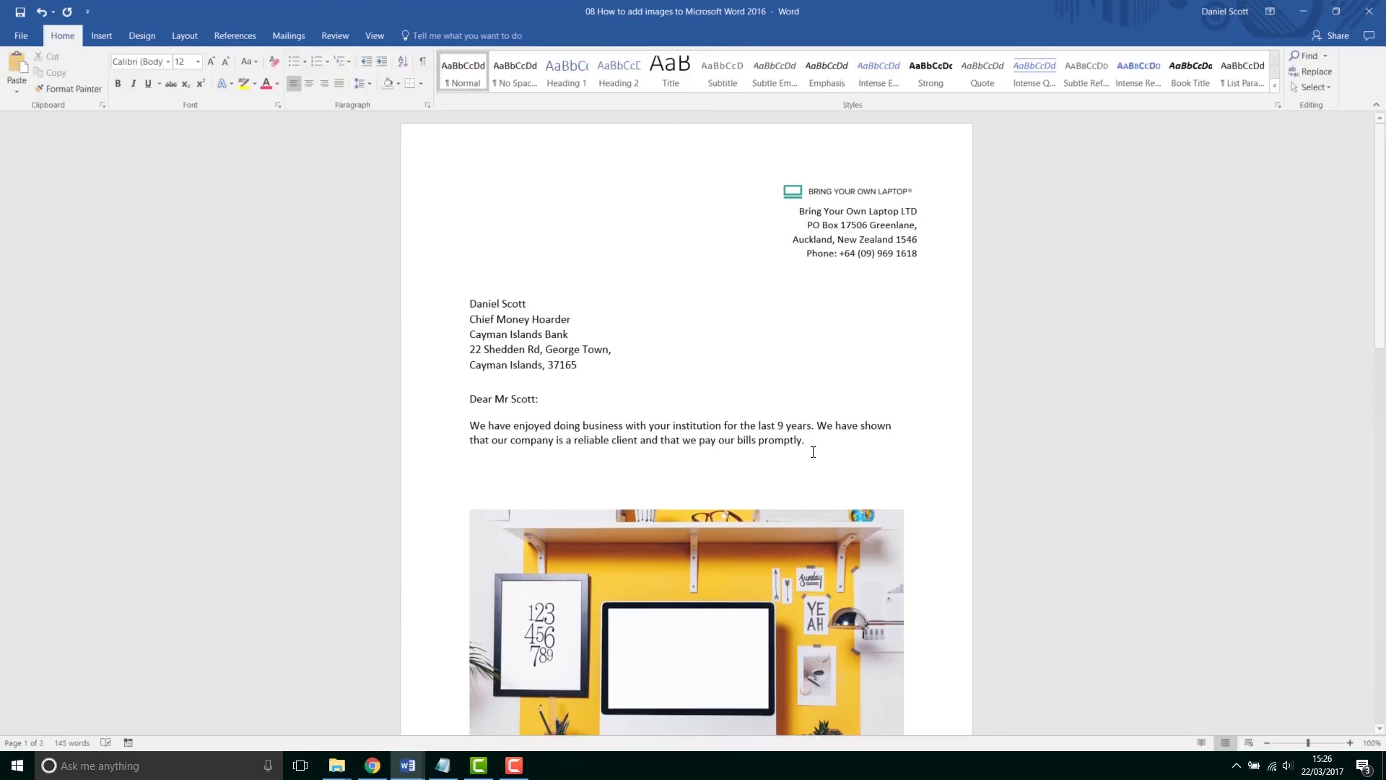
key(BackSpace)
key(BackSpace)
scroll(840, 524, down, 3)
Step: Set the desk photo to Behind Text wrapping and drag it toward the page's lower right
click(768, 480)
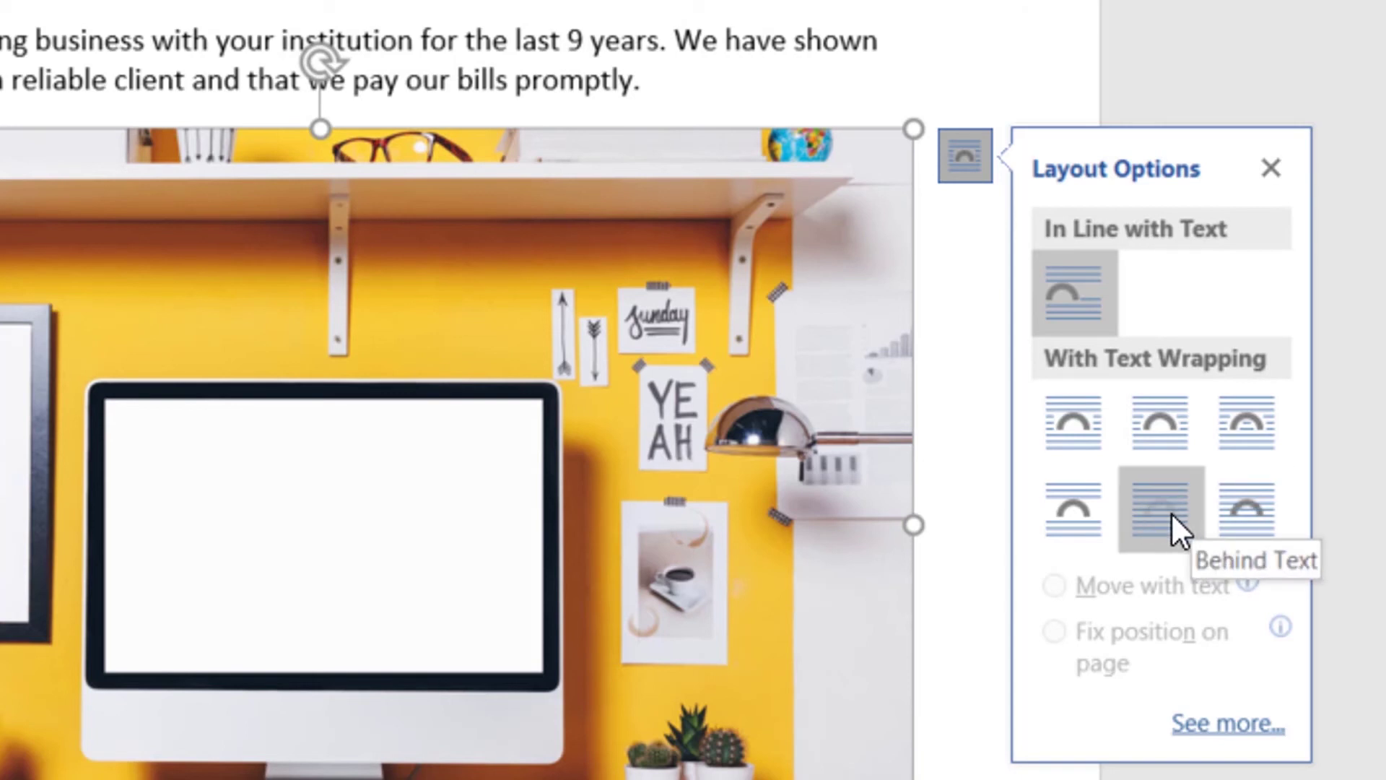
click(1171, 512)
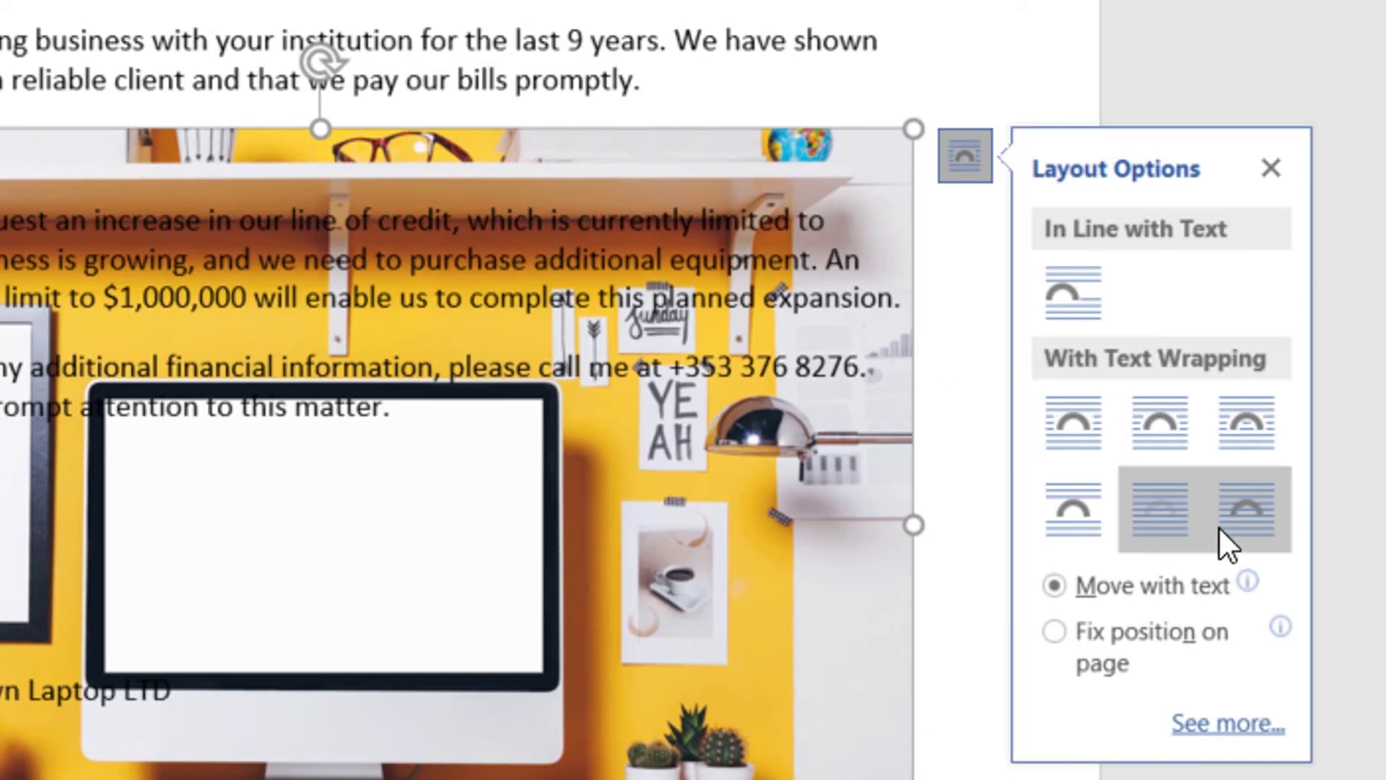
drag(639, 367, 0, 473)
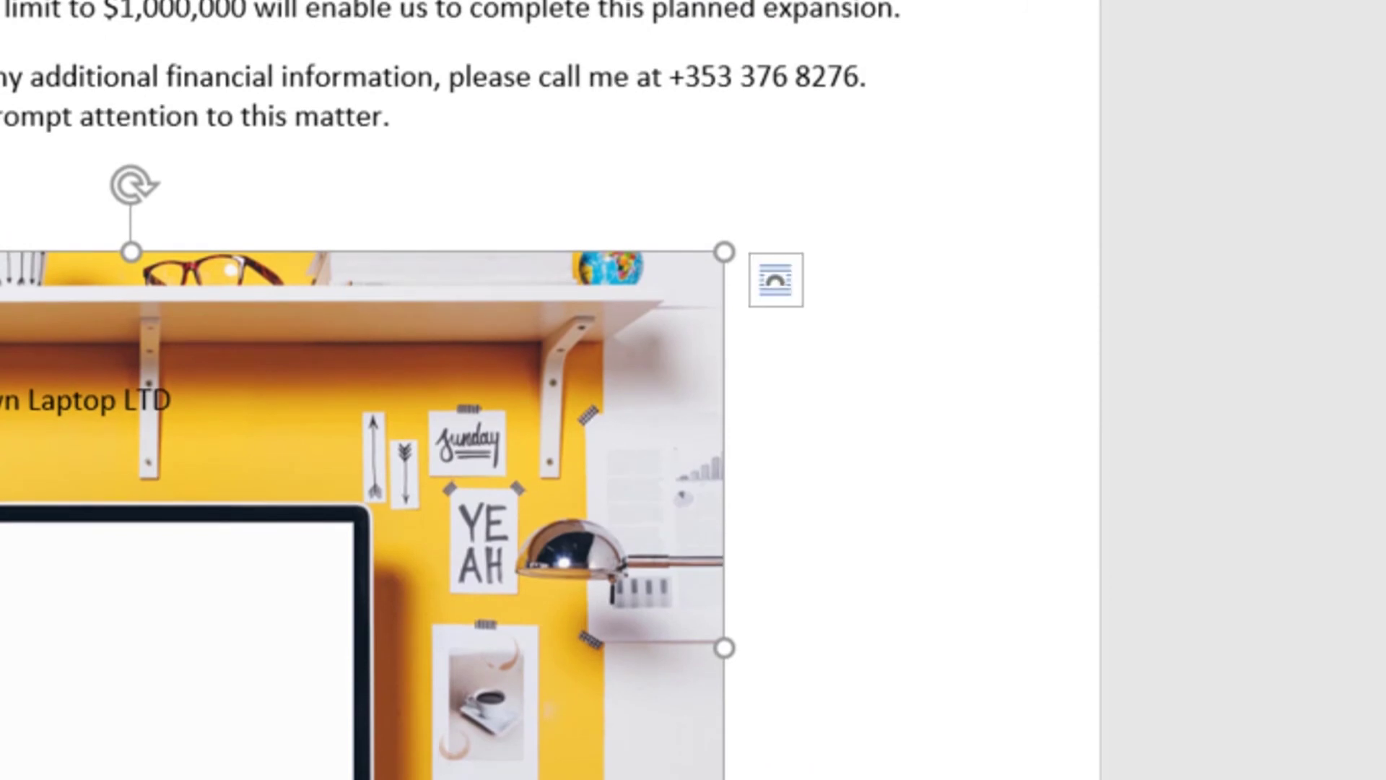
drag(0, 267, 879, 486)
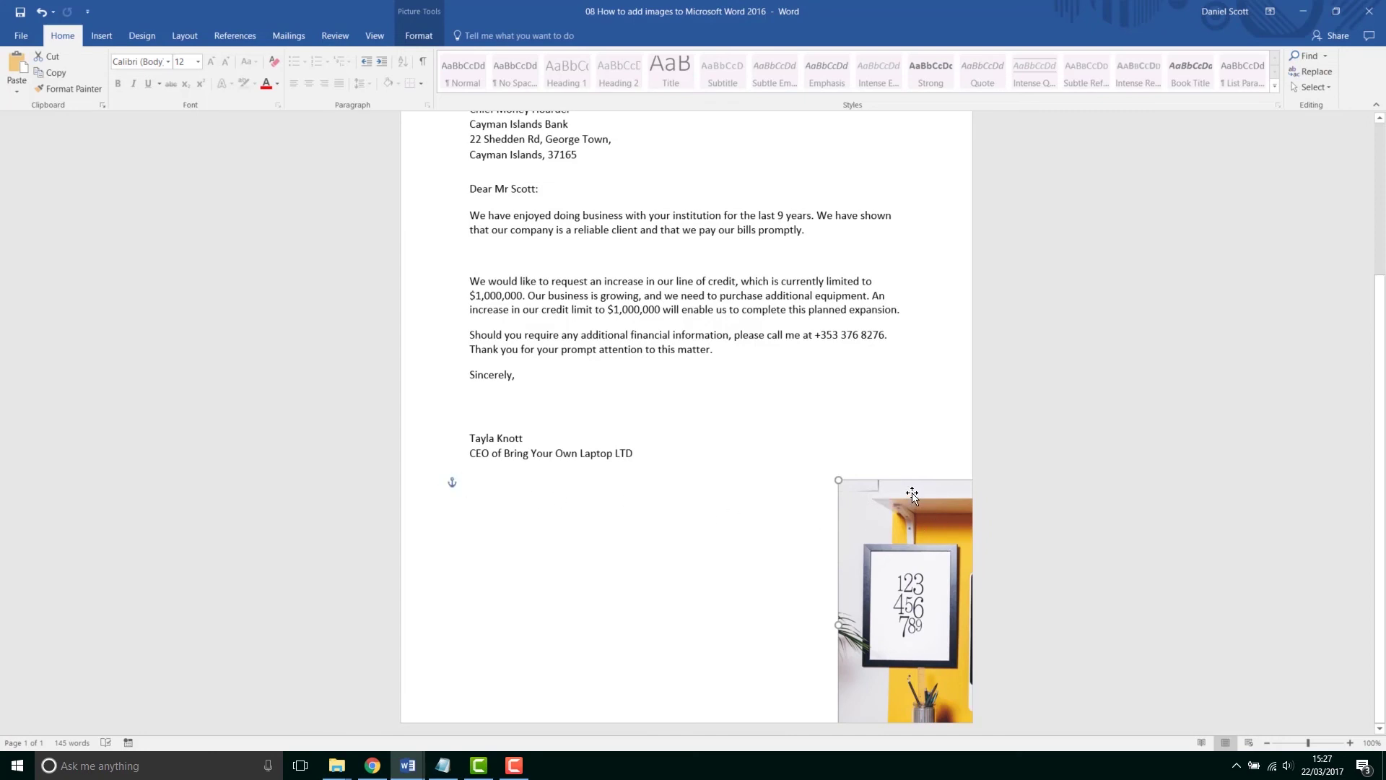
Step: Drag the desk photo up and left to sit just below the signature block
mouse_move(912, 495)
mouse_down()
mouse_move(686, 473)
mouse_move(602, 402)
mouse_move(596, 441)
mouse_move(645, 470)
mouse_up()
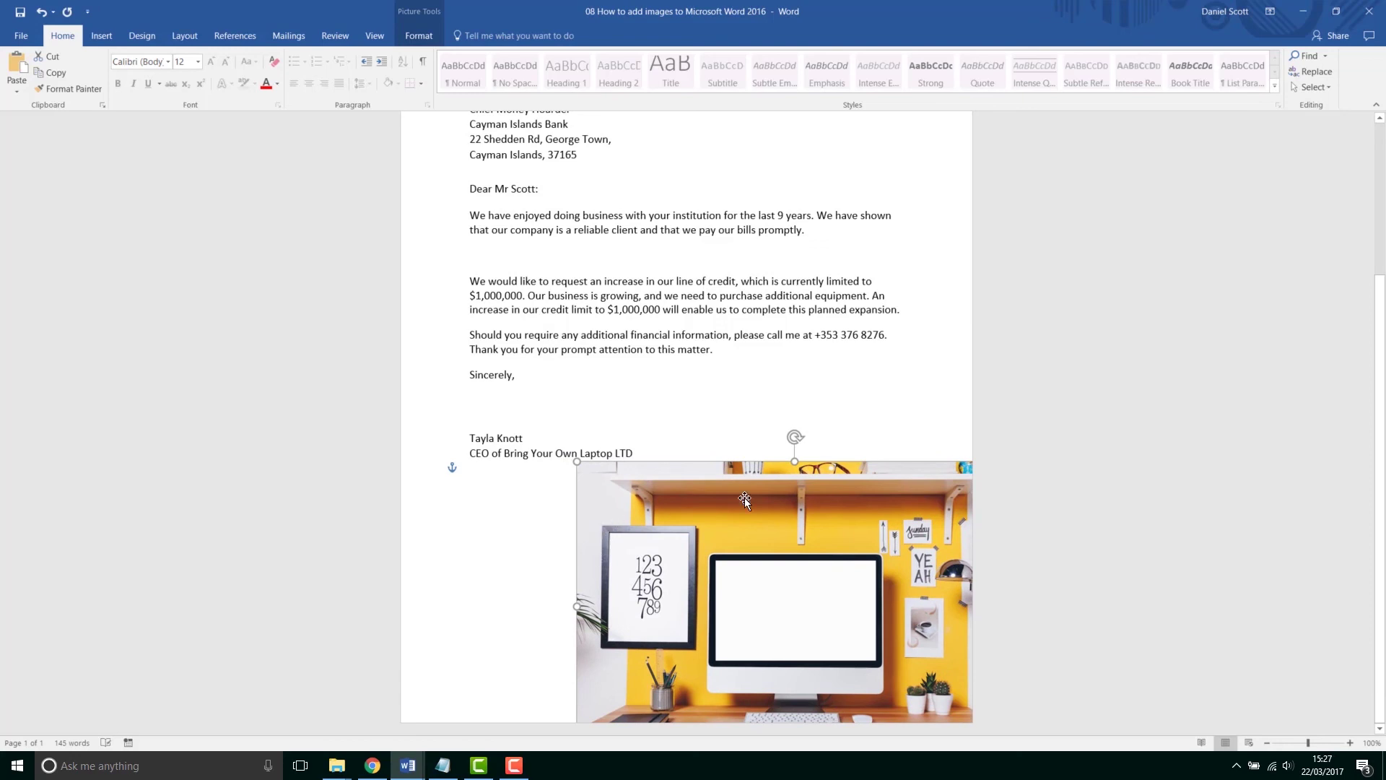